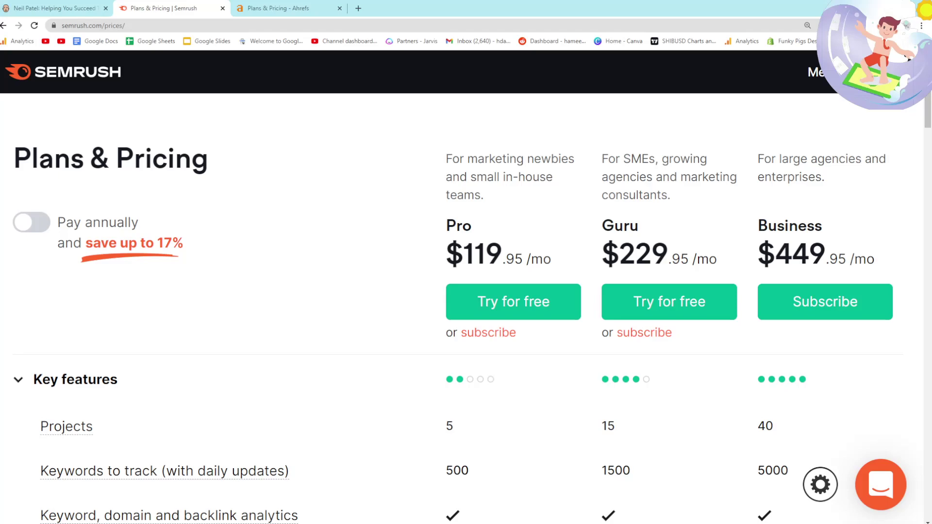
- Highlight and compare the Ahrefs Lite and Semrush Pro plan prices
click(285, 8)
scroll(273, 217, down, 1)
scroll(274, 216, up, 1)
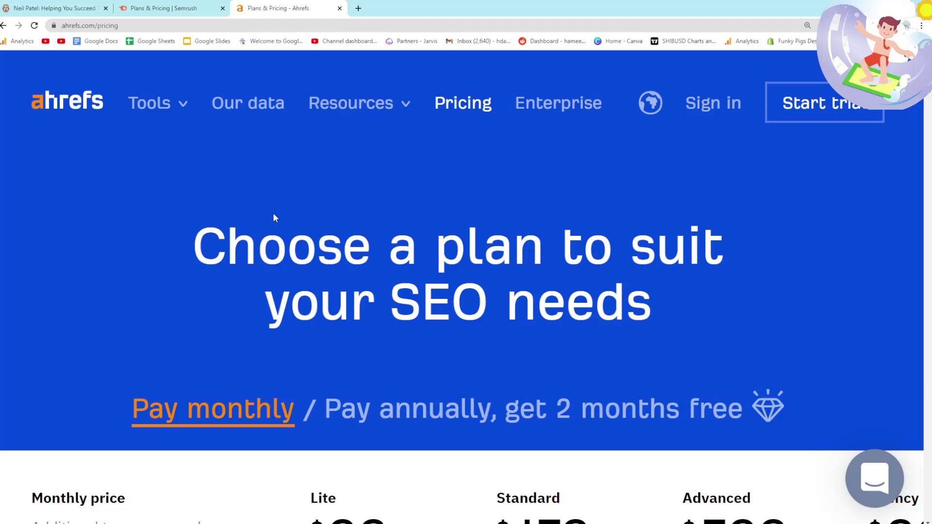
scroll(267, 213, down, 1)
scroll(263, 210, down, 2)
scroll(262, 207, down, 1)
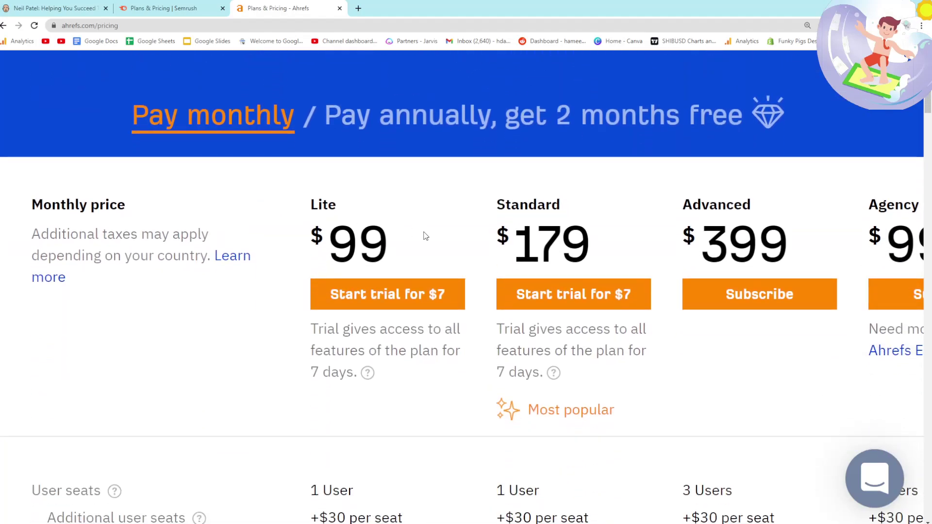
drag(420, 235, 331, 235)
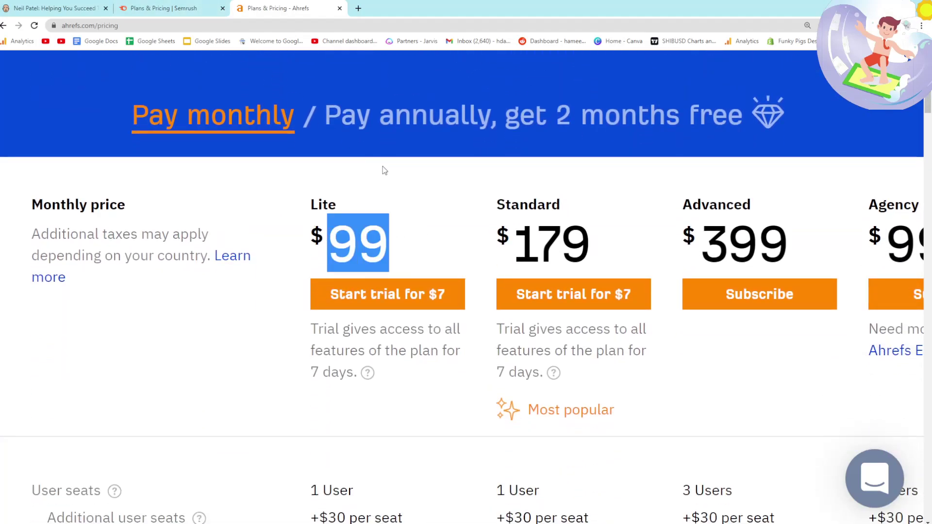
click(369, 173)
key(ctrl+shift+Tab)
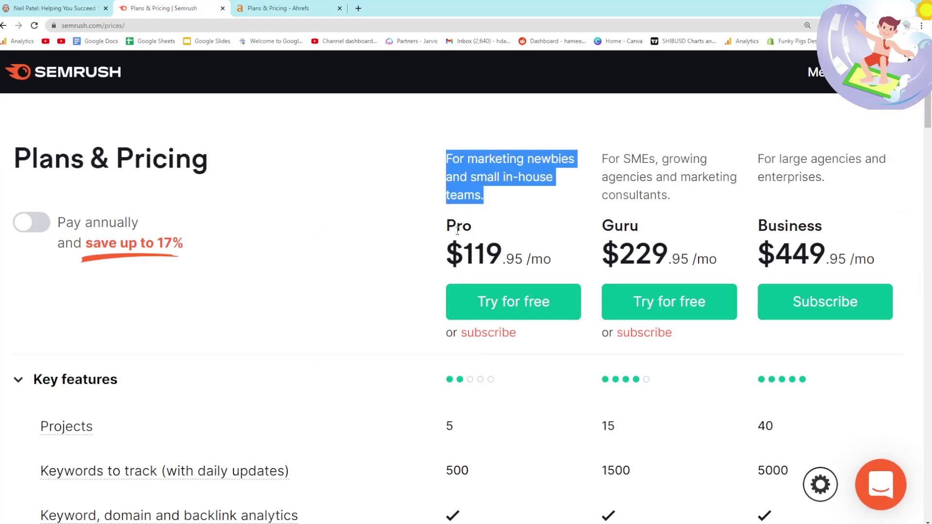
drag(418, 226, 502, 255)
click(461, 219)
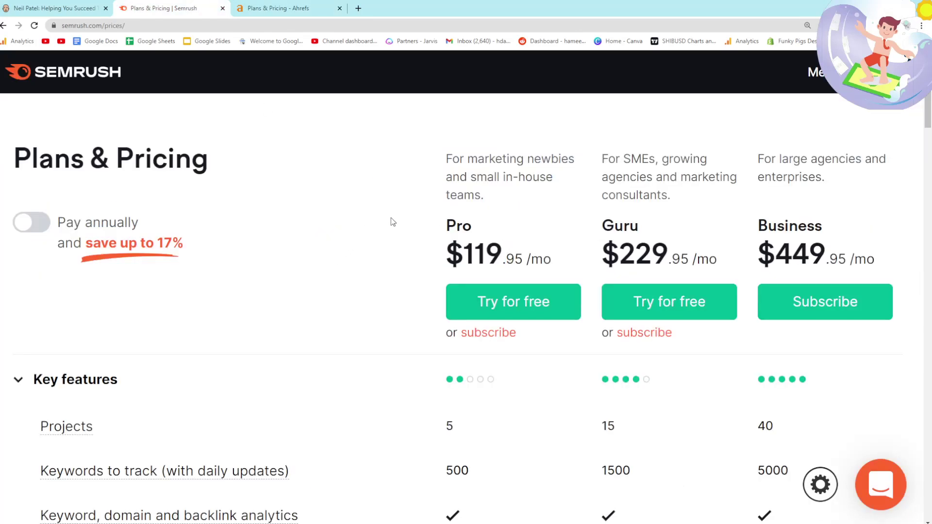
scroll(327, 218, down, 2)
scroll(327, 219, down, 1)
scroll(327, 218, up, 4)
- Recheck the Semrush and Ahrefs pricing tabs, then return to the neilpatel.com homepage
click(248, 8)
click(215, 8)
click(244, 10)
scroll(259, 171, up, 2)
scroll(260, 172, up, 2)
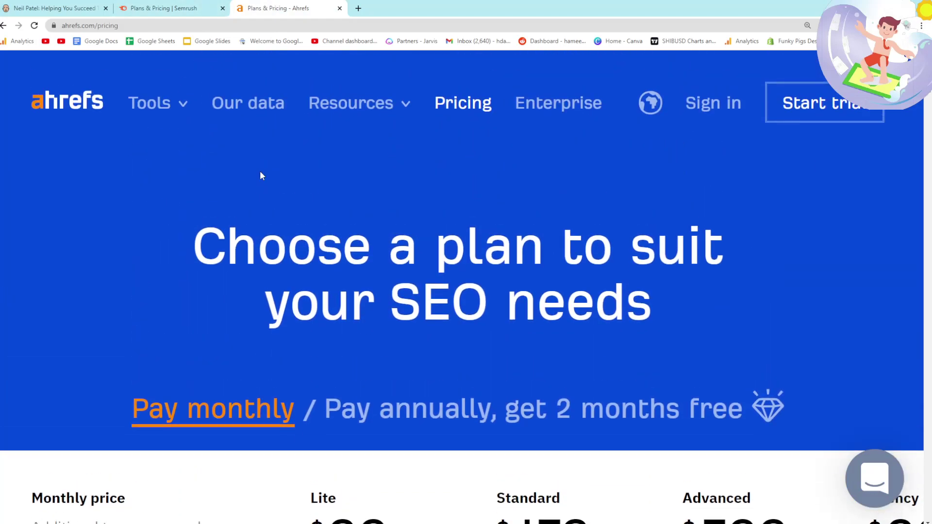
click(66, 8)
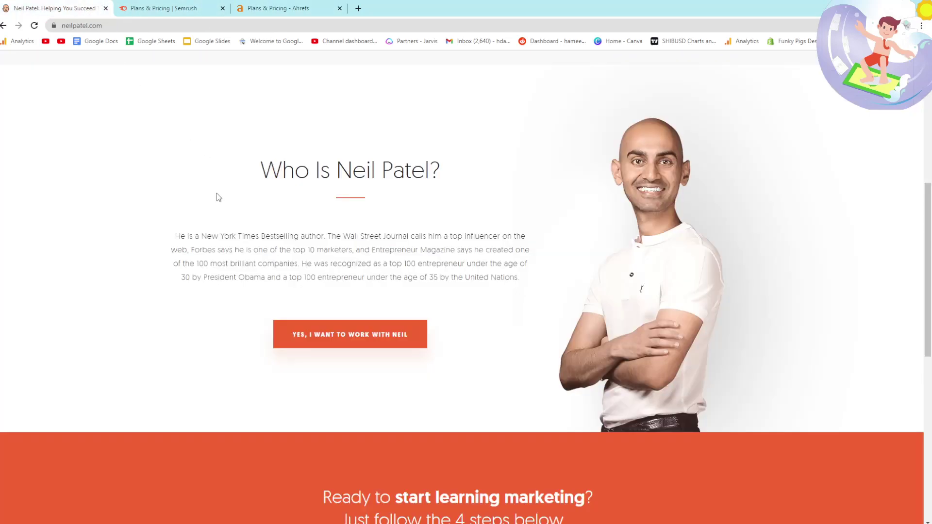
scroll(216, 196, up, 2)
scroll(216, 196, down, 1)
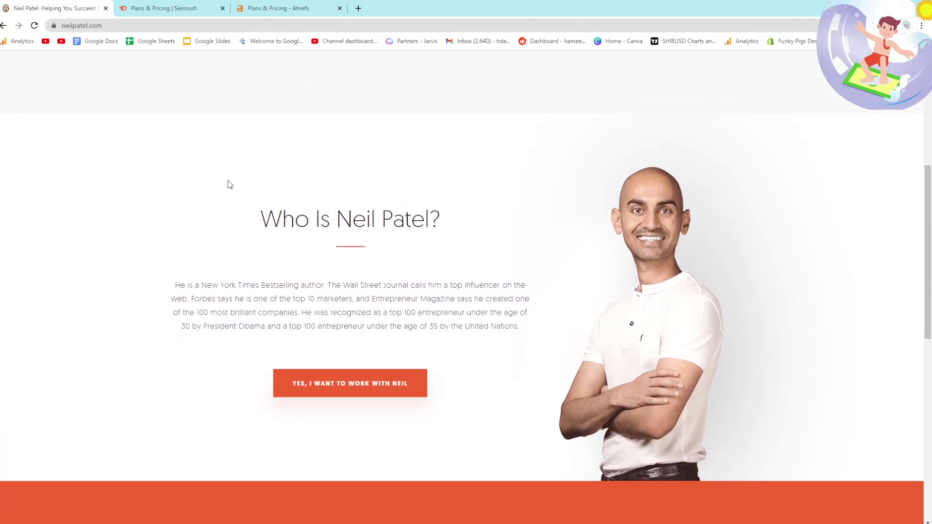
- Google 'uber suggest' and open the Ubersuggest keyword tool result
click(149, 25)
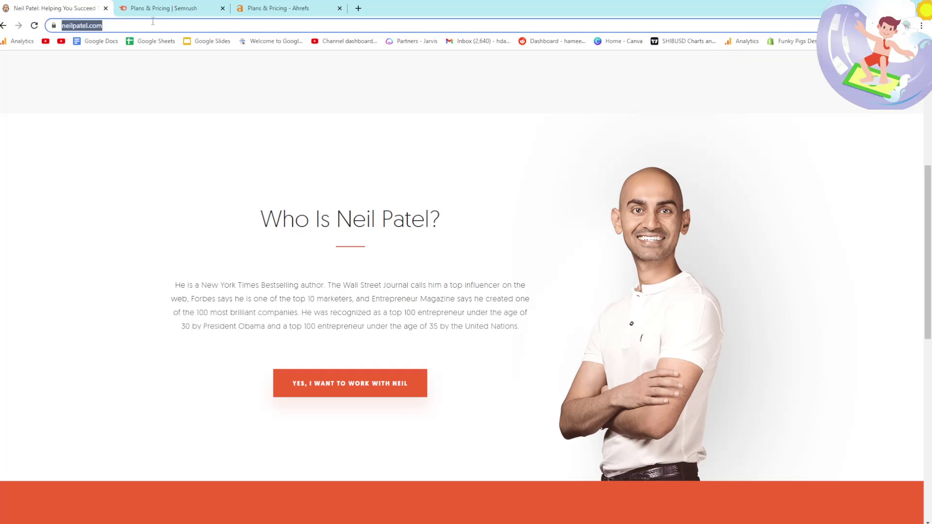
text(uber suggest)
key(Return)
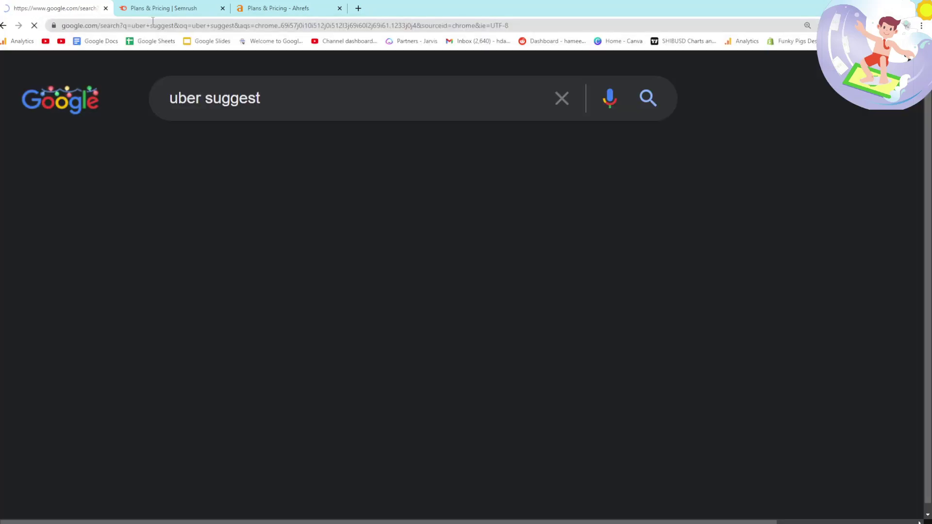
click(153, 314)
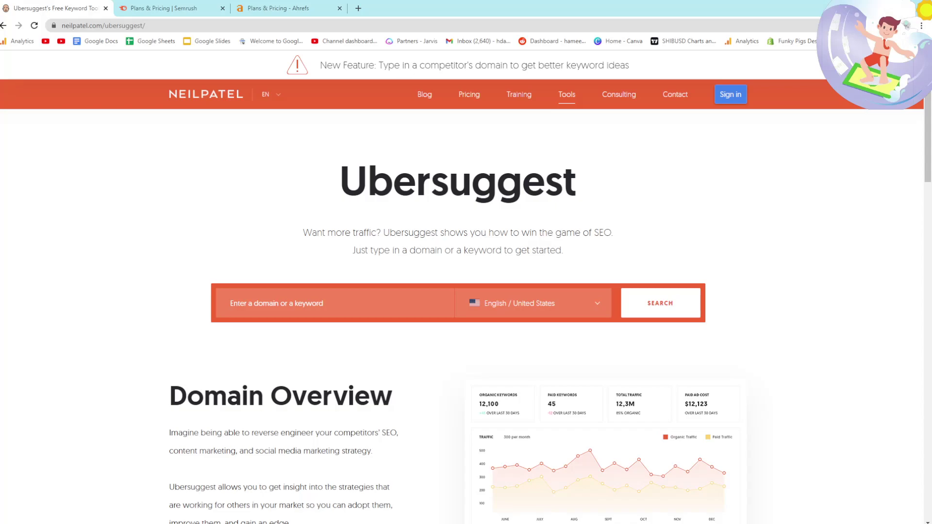
- Analyse redbubble.com, highlighting the free daily searches left and the traffic overview figures
click(290, 307)
text(redbubble.com)
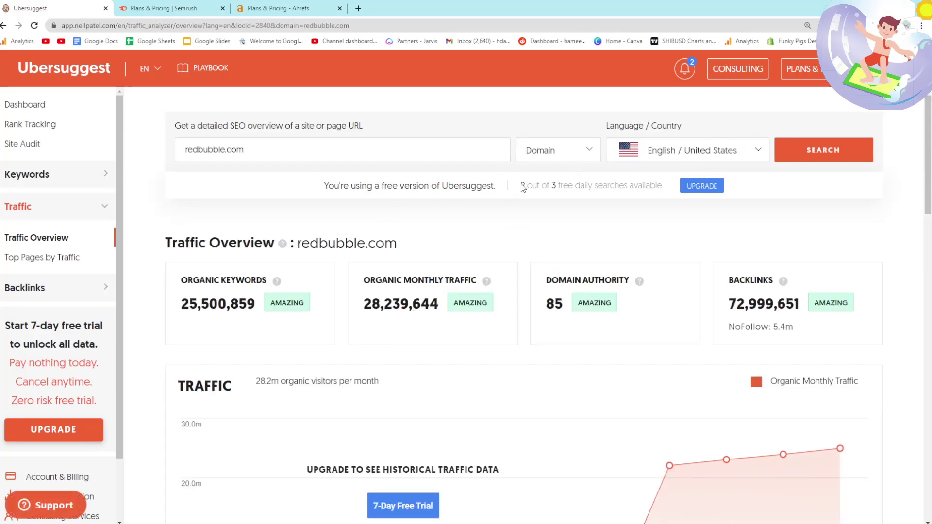
drag(521, 188, 663, 190)
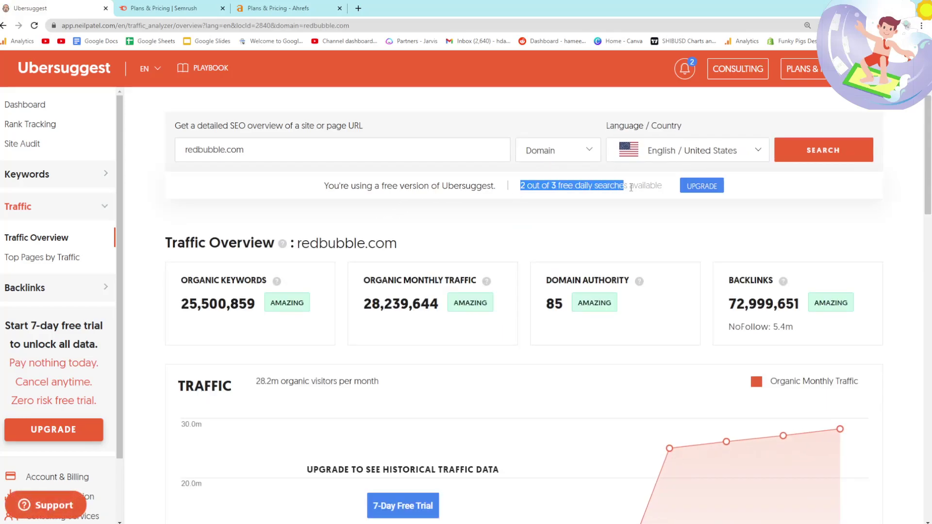
click(550, 192)
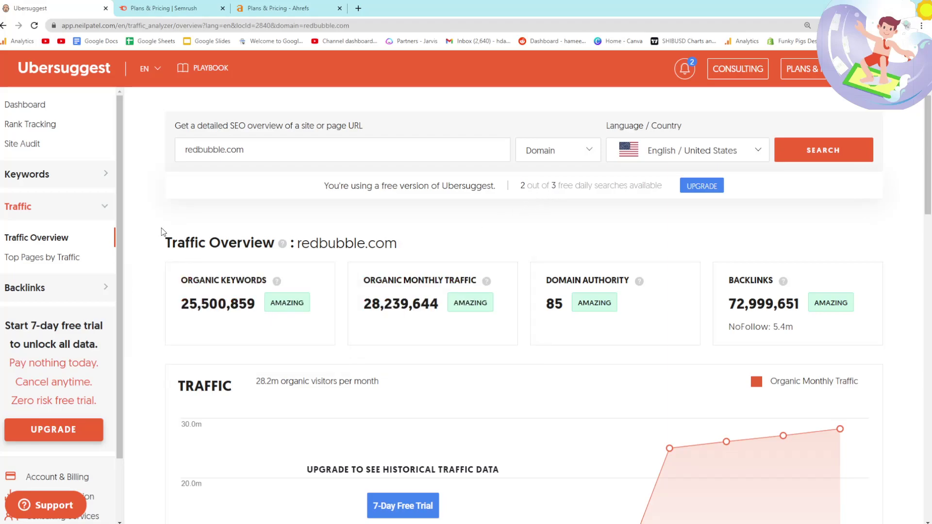
drag(162, 231, 878, 311)
click(796, 219)
scroll(796, 219, down, 1)
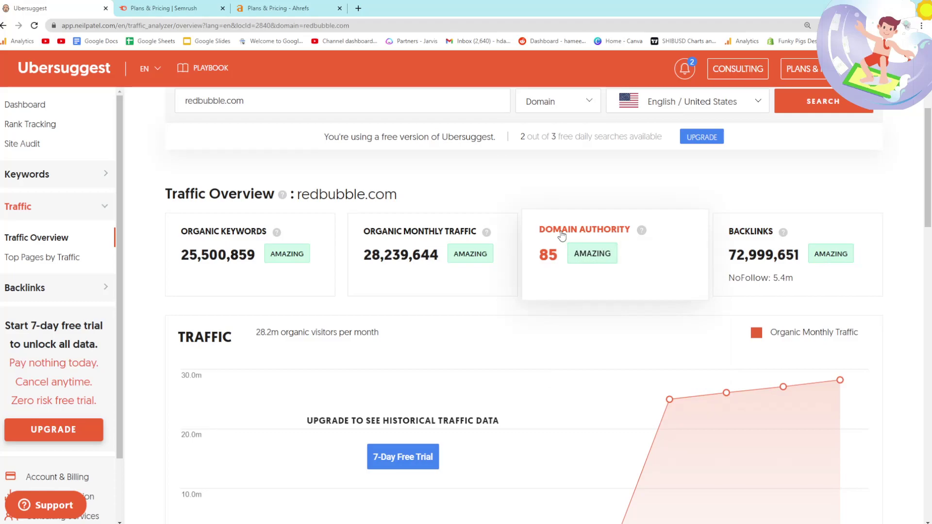
scroll(560, 235, down, 3)
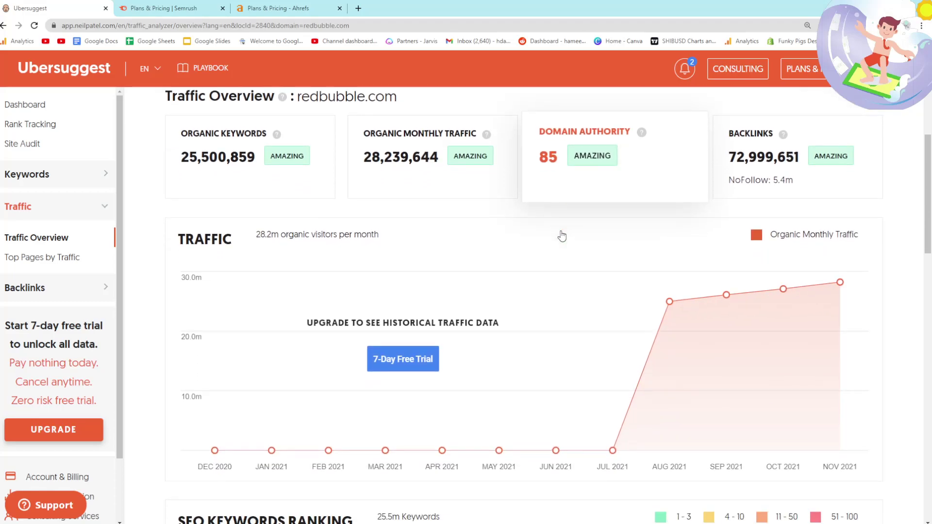
scroll(562, 234, down, 3)
scroll(561, 235, down, 2)
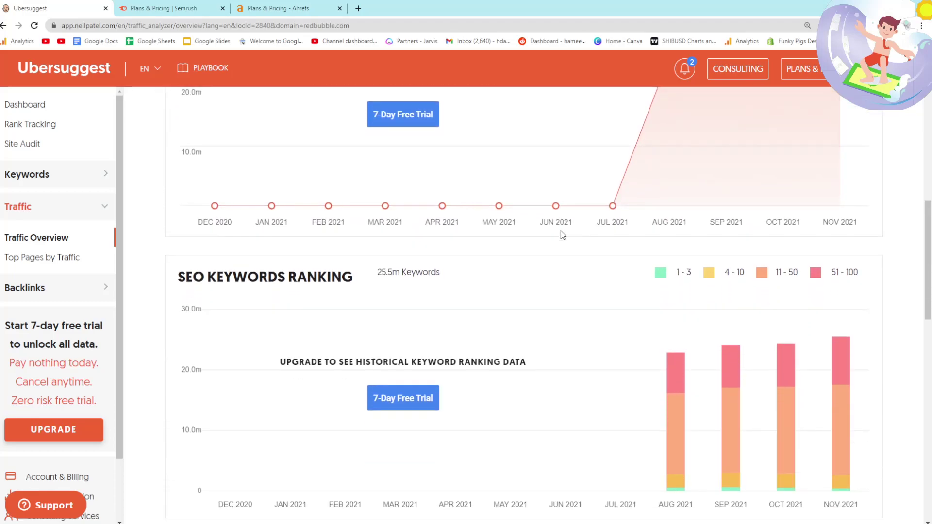
scroll(561, 234, down, 3)
scroll(561, 234, down, 1)
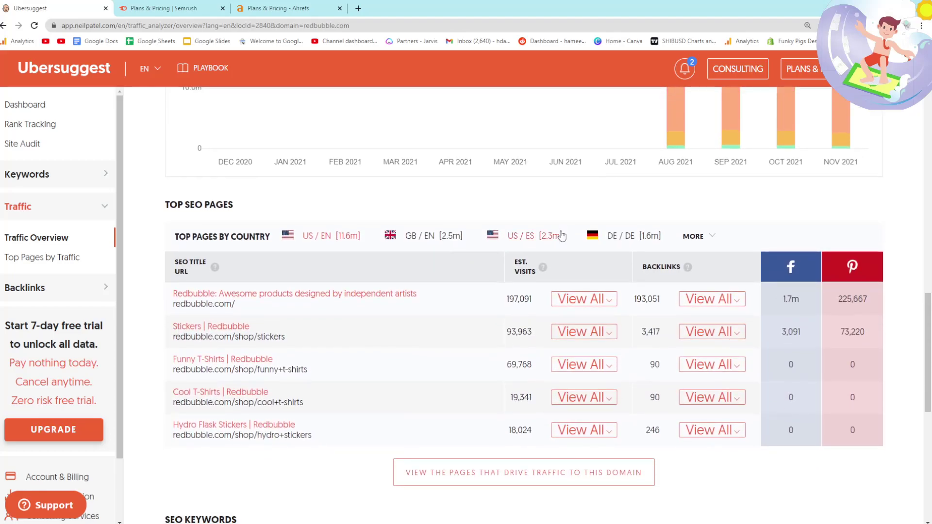
scroll(561, 234, down, 1)
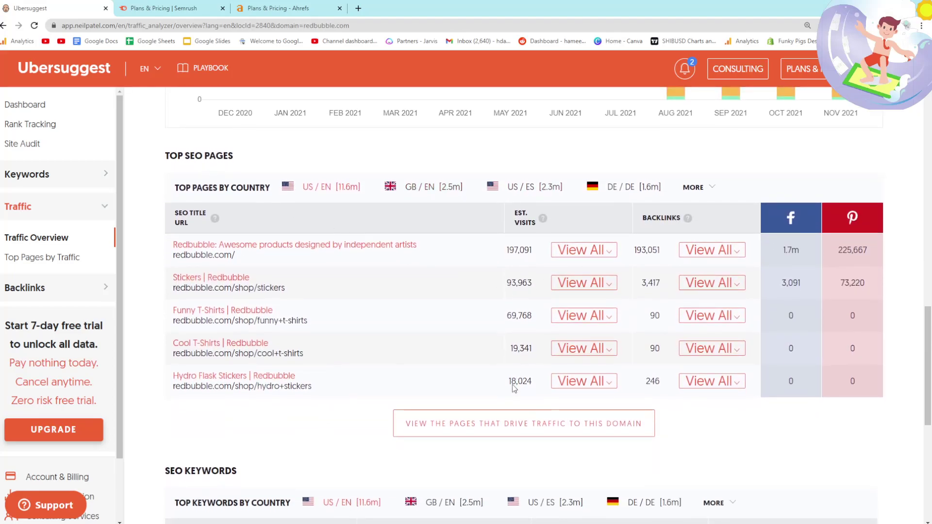
scroll(514, 390, down, 1)
- Open redbubble.com's full top-pages list, note its upgrade message, then return to Traffic Overview
click(462, 383)
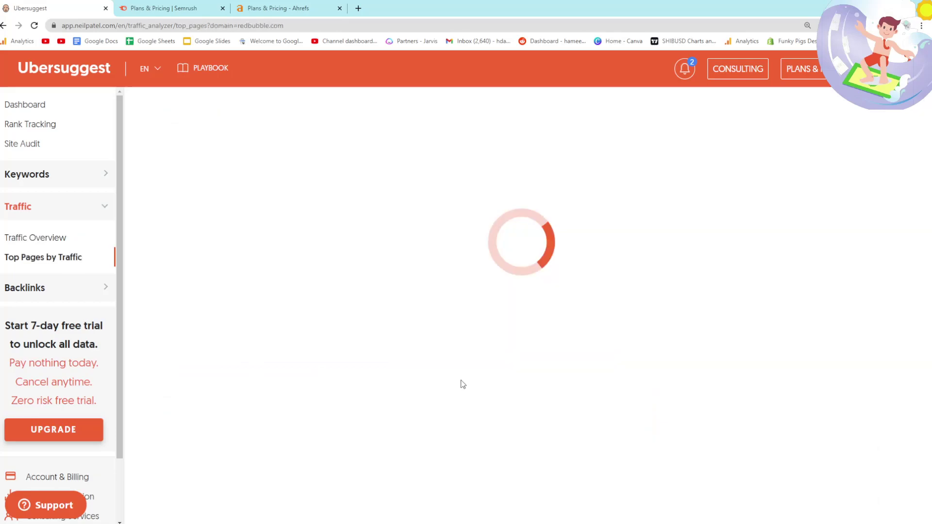
scroll(373, 314, down, 4)
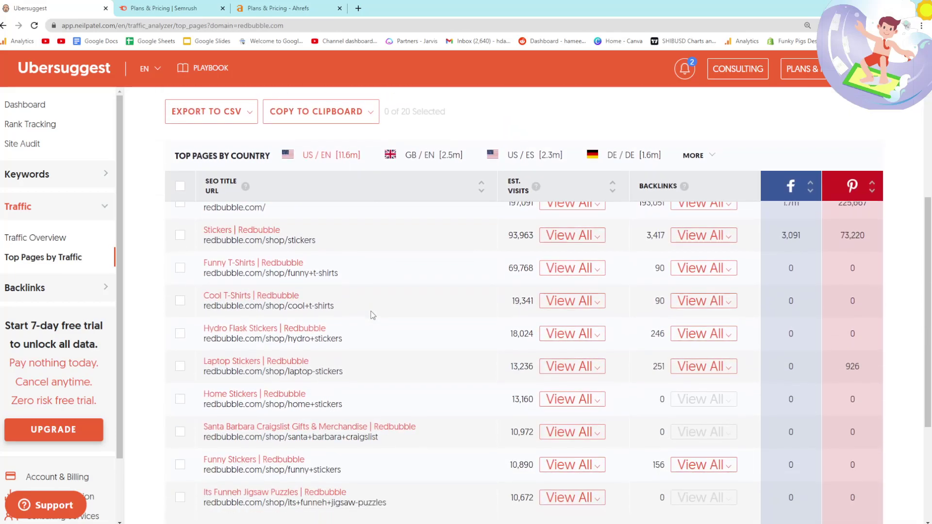
scroll(371, 315, down, 1)
scroll(372, 315, down, 1)
scroll(371, 314, down, 2)
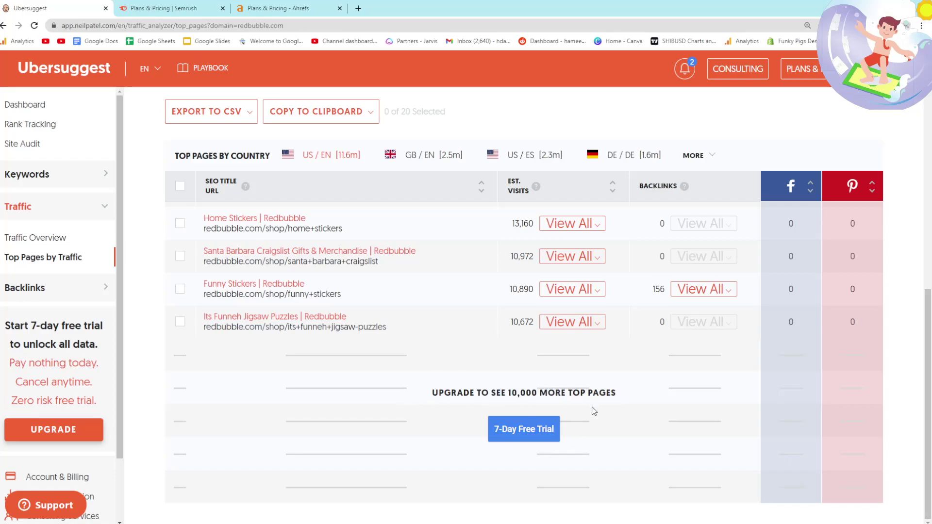
drag(431, 399, 434, 400)
click(435, 398)
click(34, 237)
scroll(134, 177, down, 2)
scroll(218, 276, down, 2)
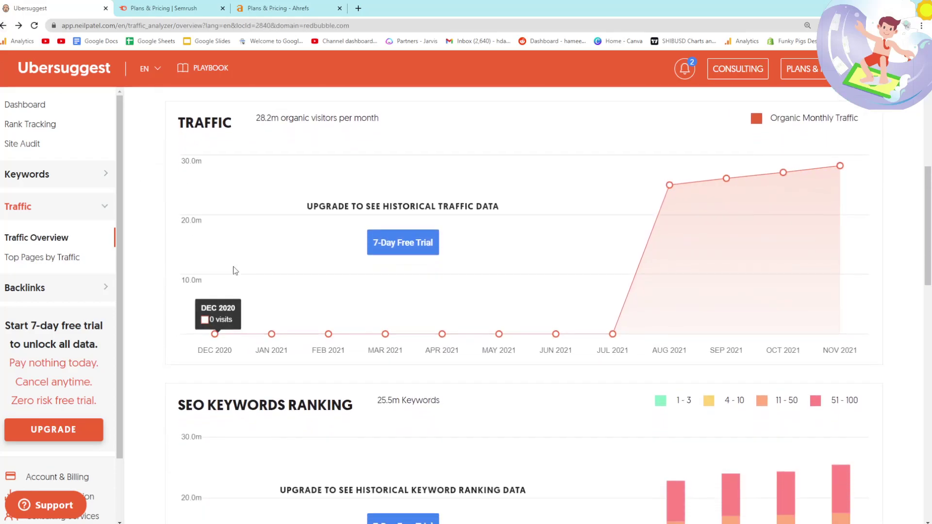
scroll(233, 263, down, 2)
scroll(235, 260, down, 4)
scroll(236, 259, down, 1)
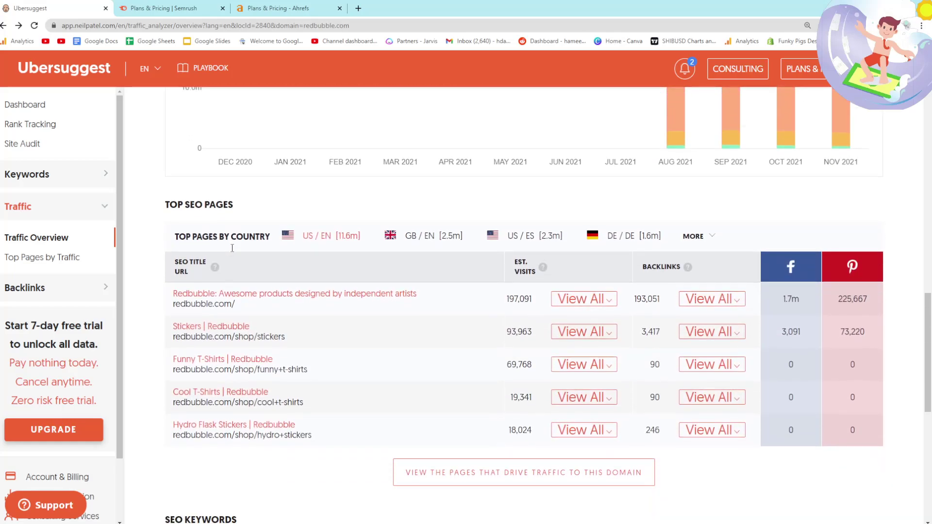
scroll(235, 256, down, 1)
scroll(233, 251, down, 2)
scroll(230, 247, down, 2)
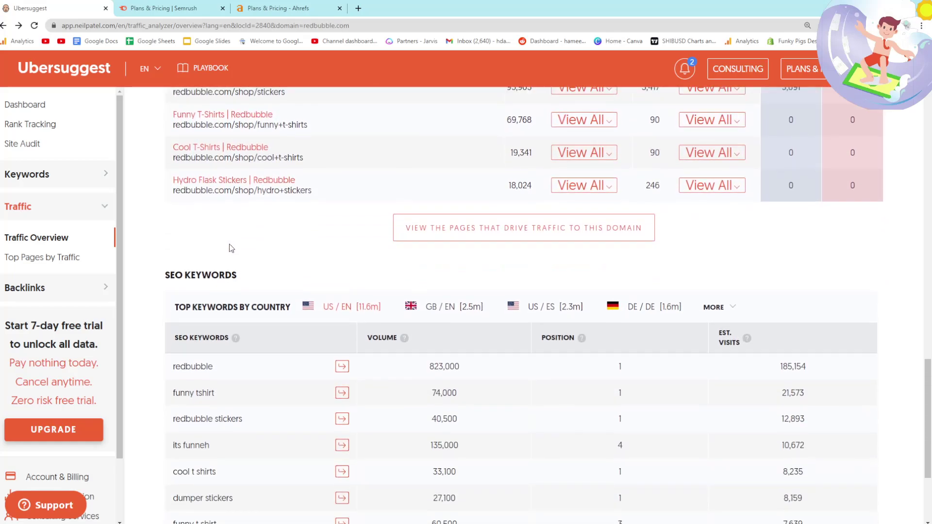
scroll(229, 244, down, 2)
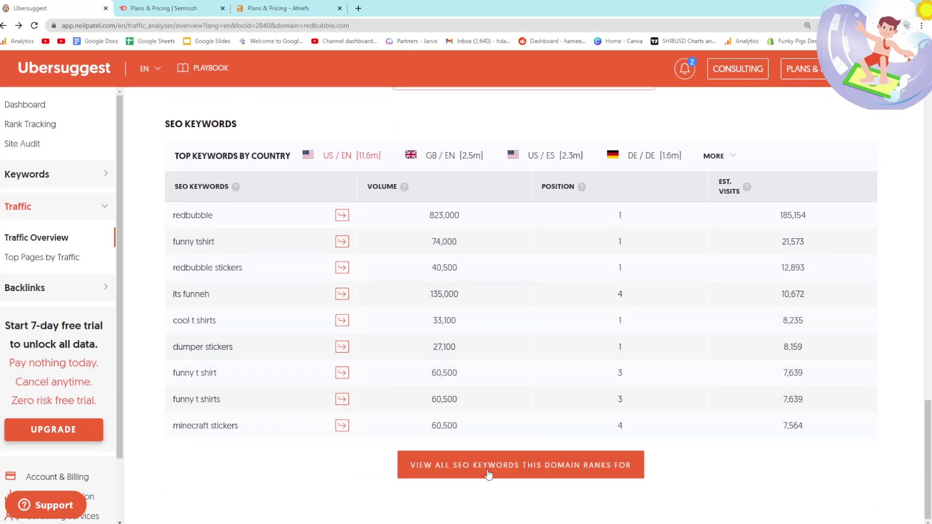
- Open all SEO keywords for redbubble.com and page forward and back through them
click(488, 466)
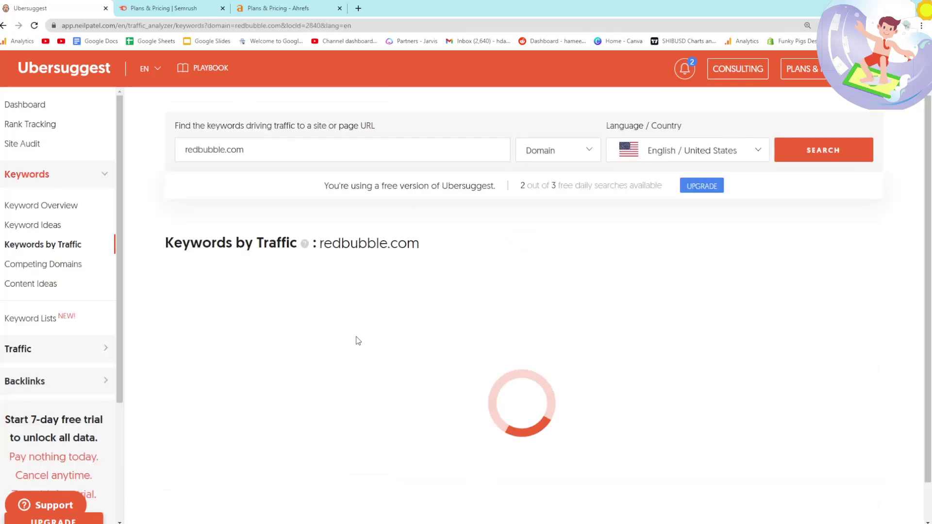
scroll(199, 243, down, 1)
scroll(233, 252, down, 3)
scroll(235, 254, down, 3)
scroll(255, 289, down, 2)
scroll(256, 290, down, 1)
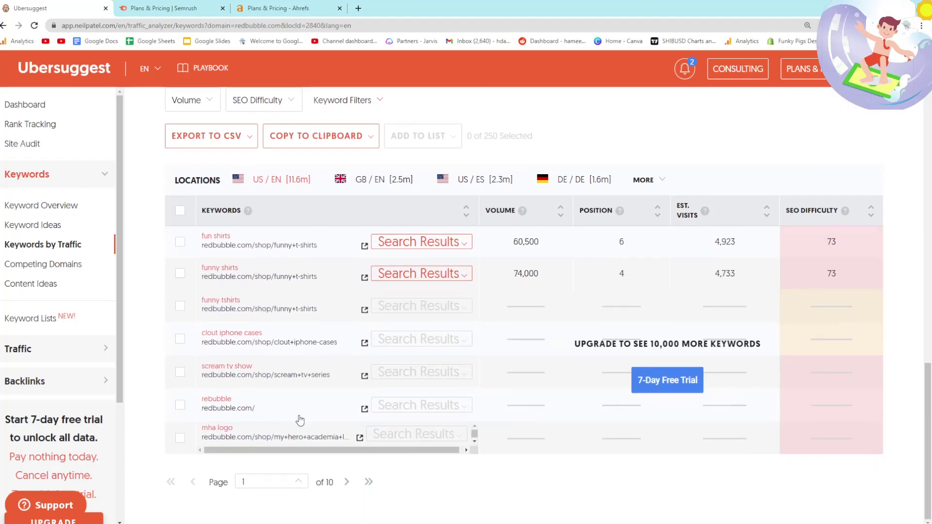
click(369, 485)
scroll(351, 473, down, 3)
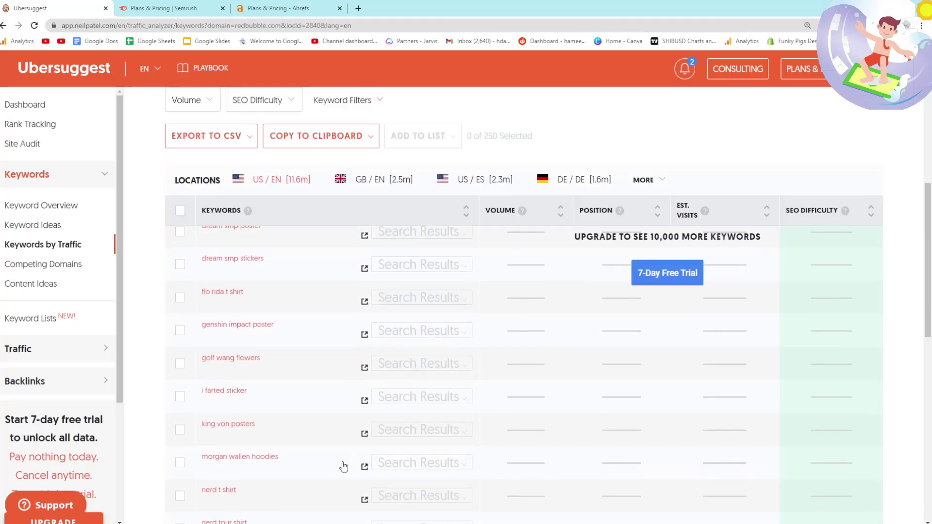
scroll(342, 466, down, 3)
scroll(340, 461, down, 2)
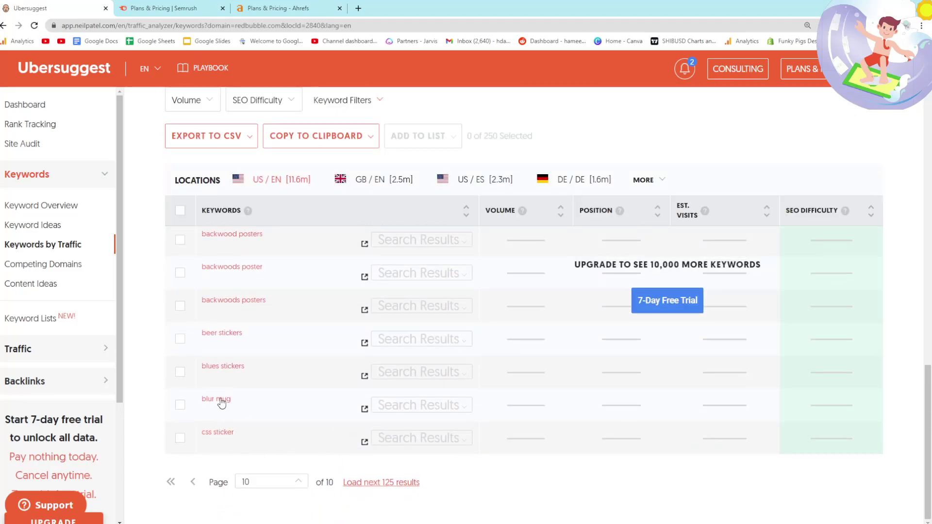
scroll(231, 370, up, 1)
scroll(246, 383, down, 1)
click(193, 482)
scroll(225, 416, down, 3)
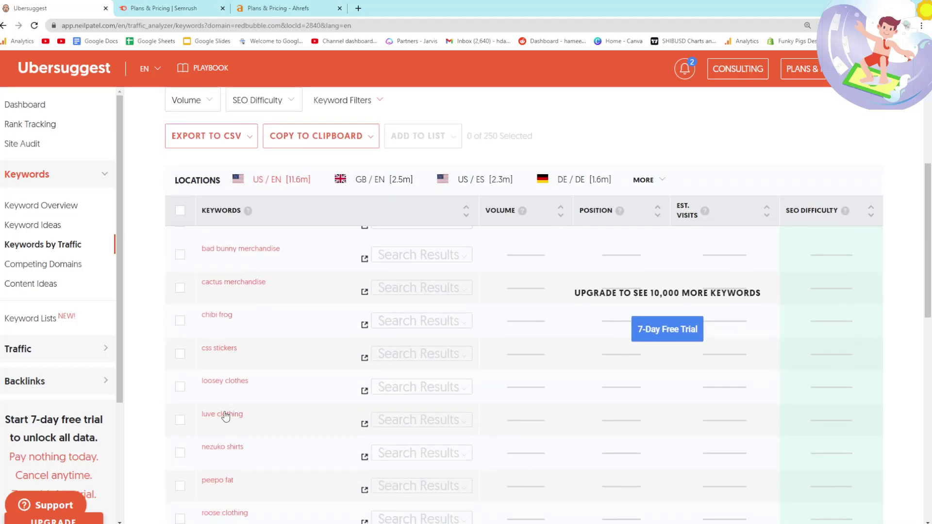
scroll(243, 377, down, 1)
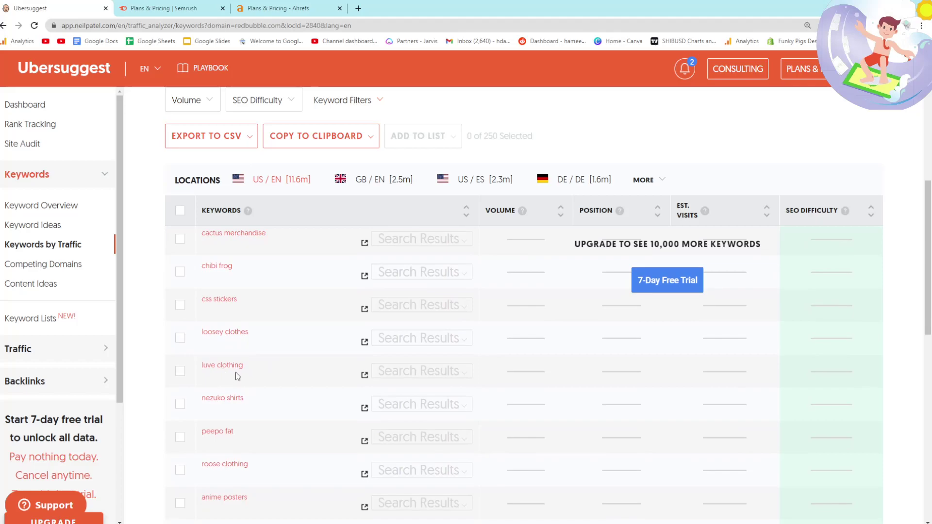
scroll(264, 393, down, 2)
scroll(263, 393, down, 1)
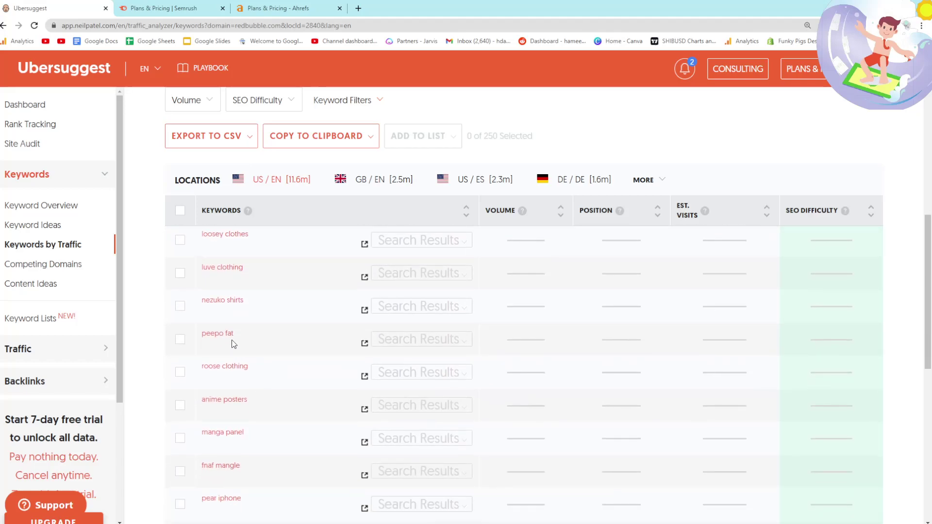
scroll(233, 343, down, 3)
scroll(232, 340, down, 1)
scroll(262, 379, down, 2)
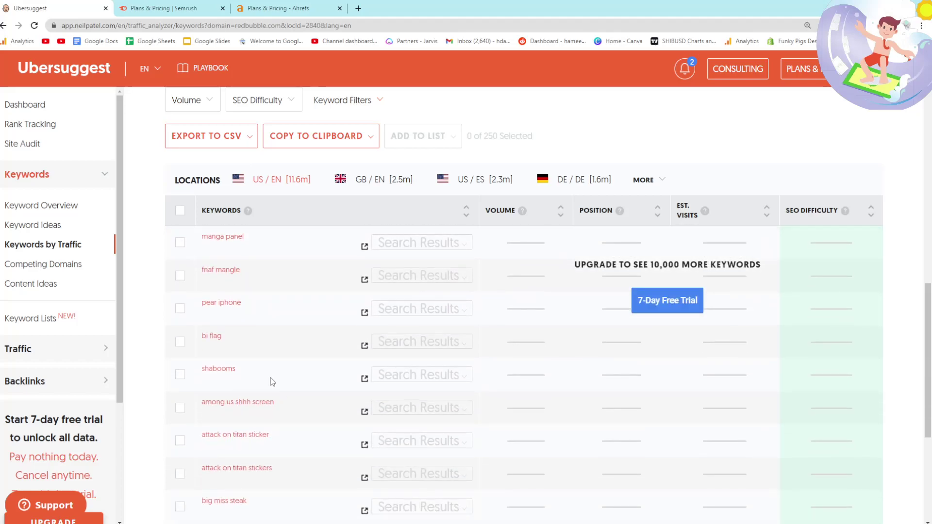
- Copy the keyword 'bi flag' and search it on Google in a new tab
drag(243, 341, 198, 340)
key(ctrl+c)
click(357, 8)
key(ctrl+v)
key(Return)
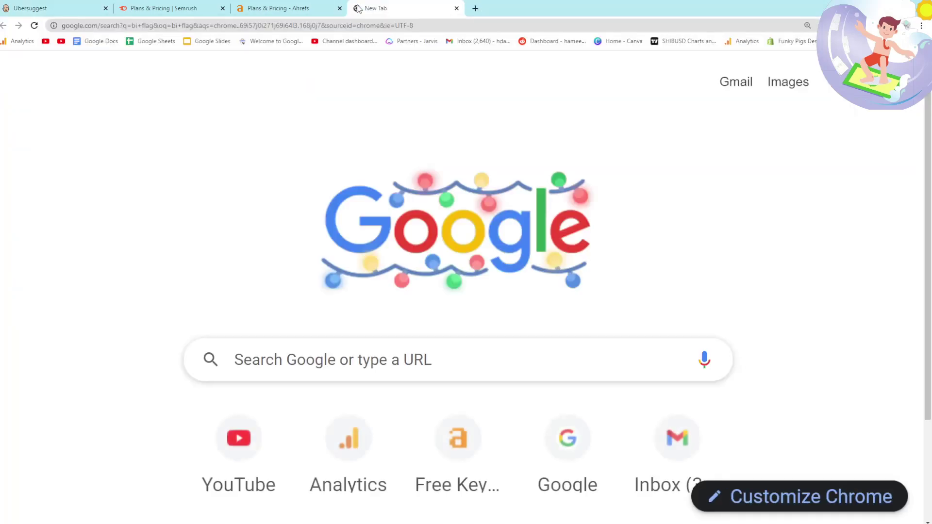
scroll(134, 267, down, 4)
scroll(221, 123, up, 4)
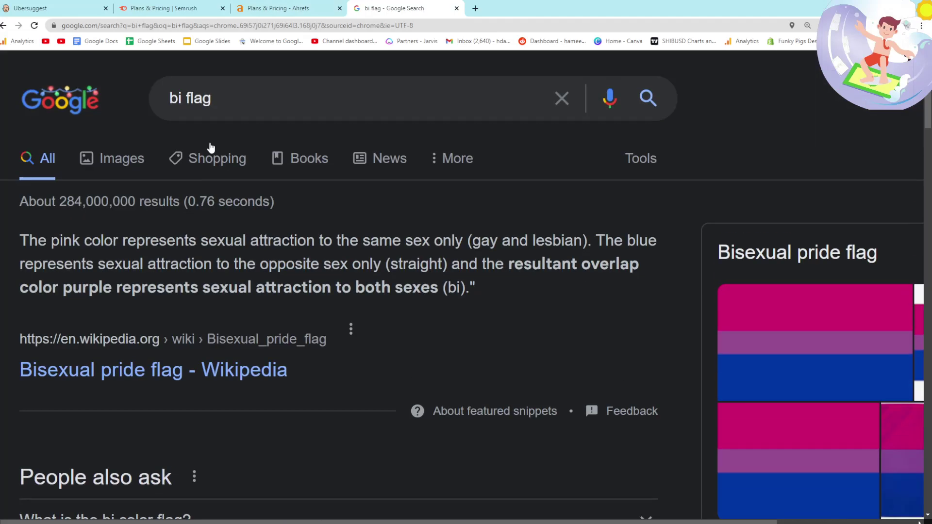
- Find and open Redbubble's Bisexual Flag page, highlighting its 40,374 results count and heading
key(ctrl+f)
text(redbub)
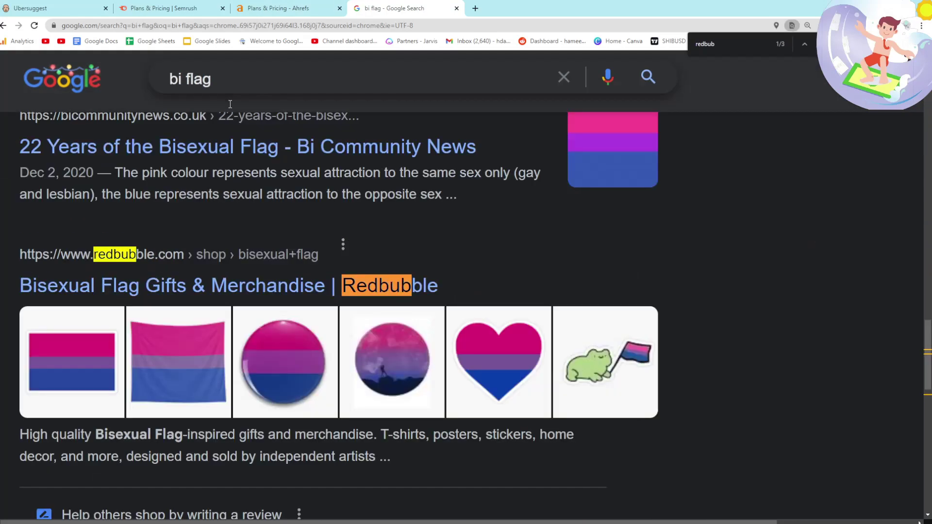
click(89, 275)
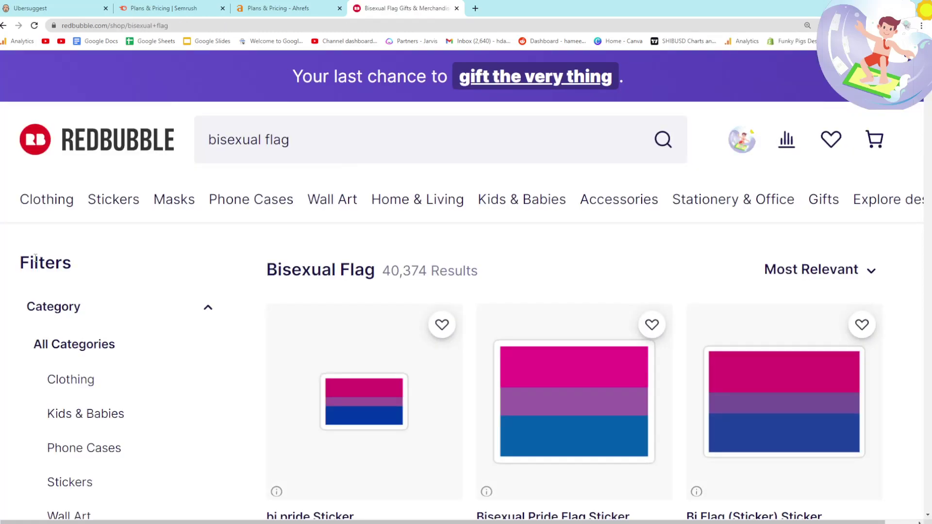
scroll(34, 259, down, 5)
scroll(34, 258, up, 3)
drag(383, 120, 433, 124)
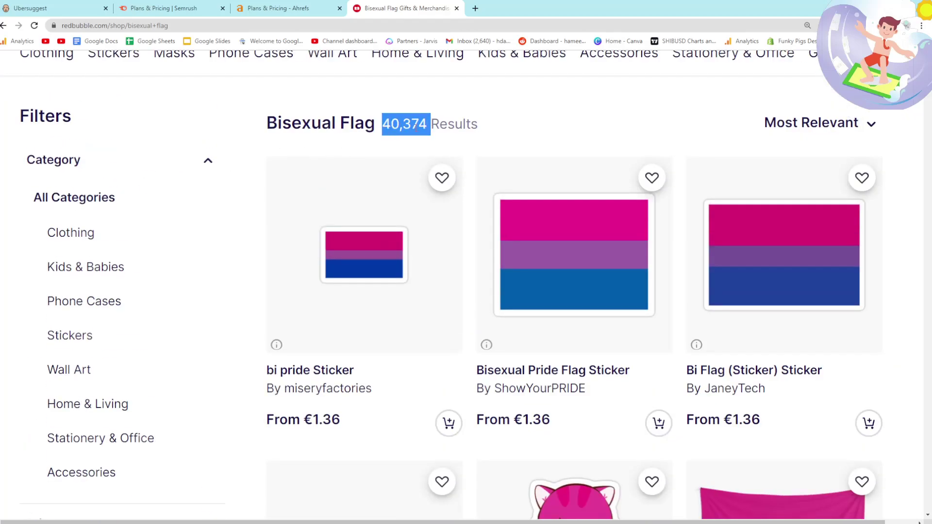
drag(375, 128, 269, 125)
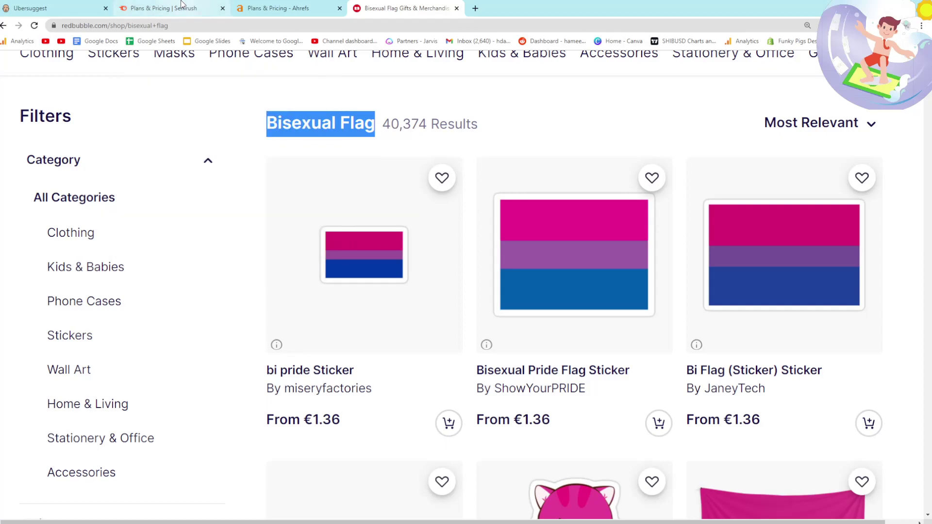
- Run a Keyword Overview for 'Bisexual Flag' and list all 237 keyword ideas
click(61, 11)
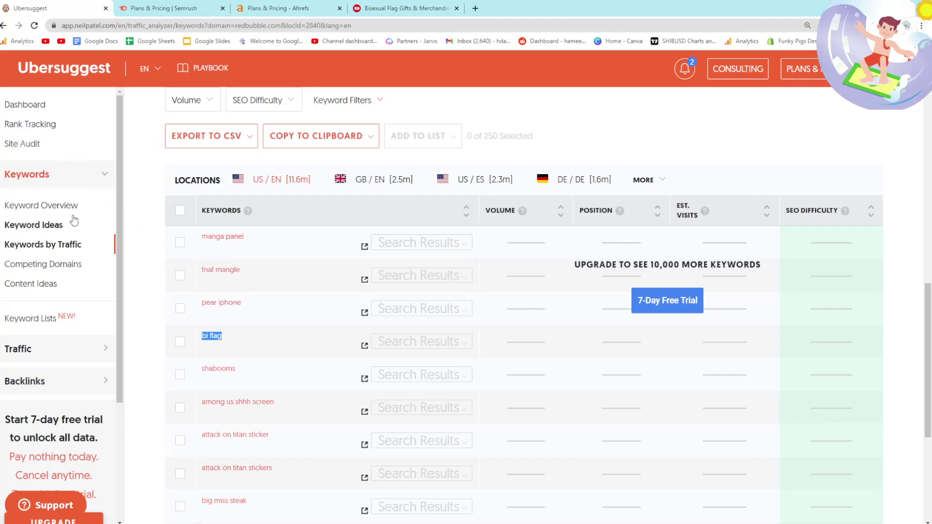
click(46, 208)
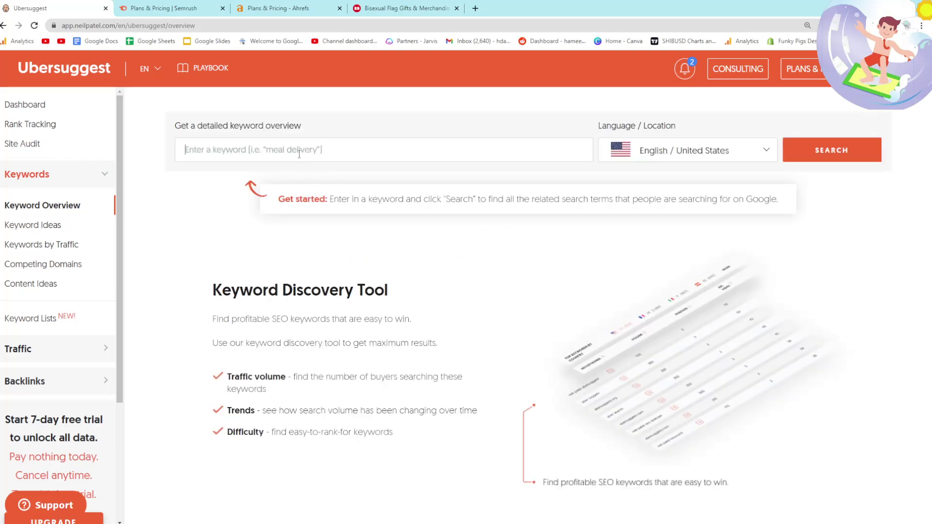
text(Bisexual Flag)
click(796, 153)
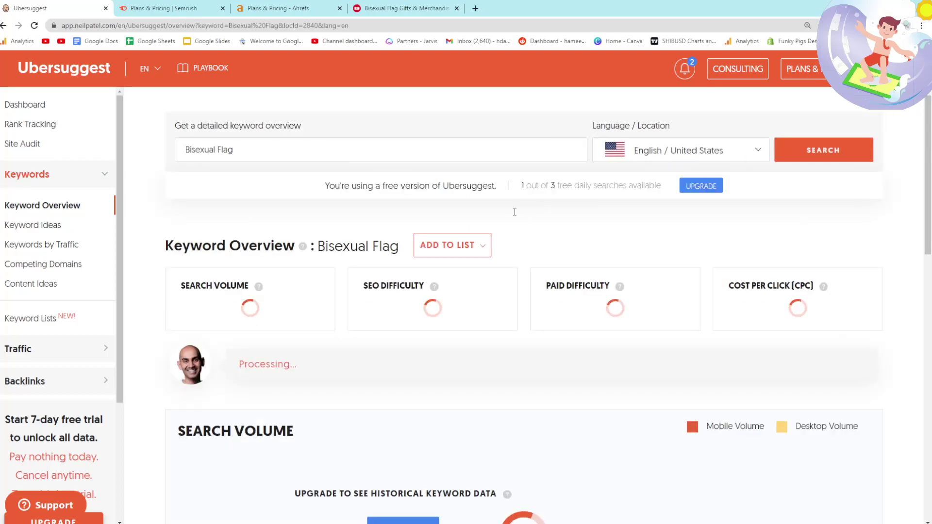
scroll(356, 213, down, 2)
scroll(291, 269, up, 2)
scroll(240, 331, down, 2)
scroll(249, 339, down, 3)
scroll(248, 335, down, 2)
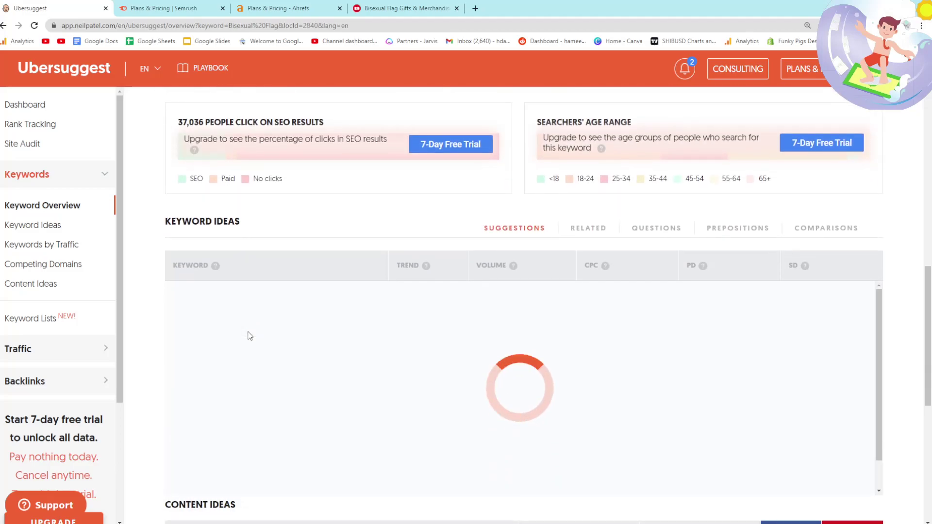
scroll(248, 336, down, 1)
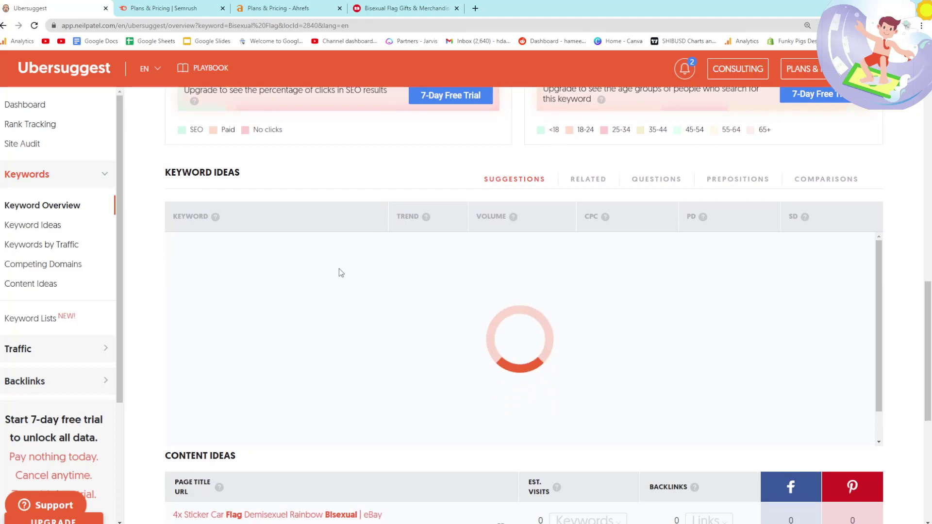
scroll(376, 288, down, 3)
scroll(558, 316, down, 1)
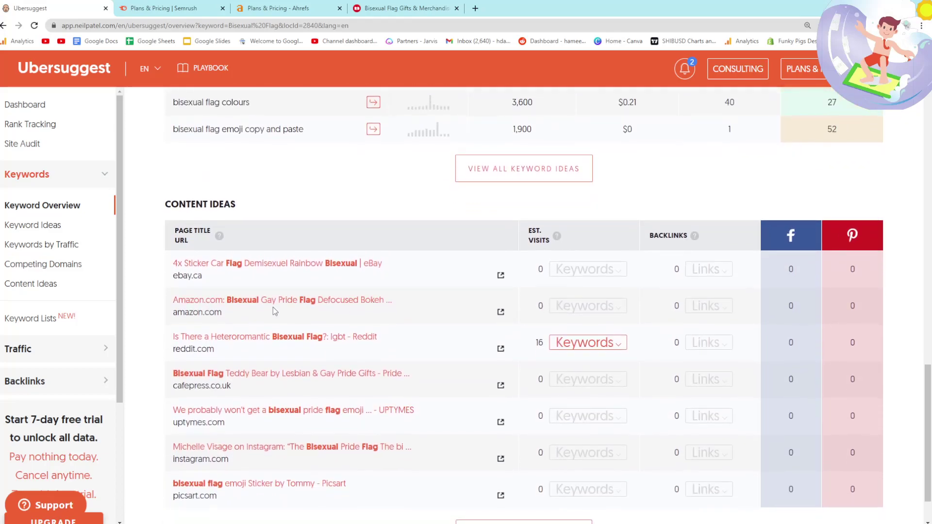
scroll(277, 312, up, 4)
scroll(364, 318, up, 1)
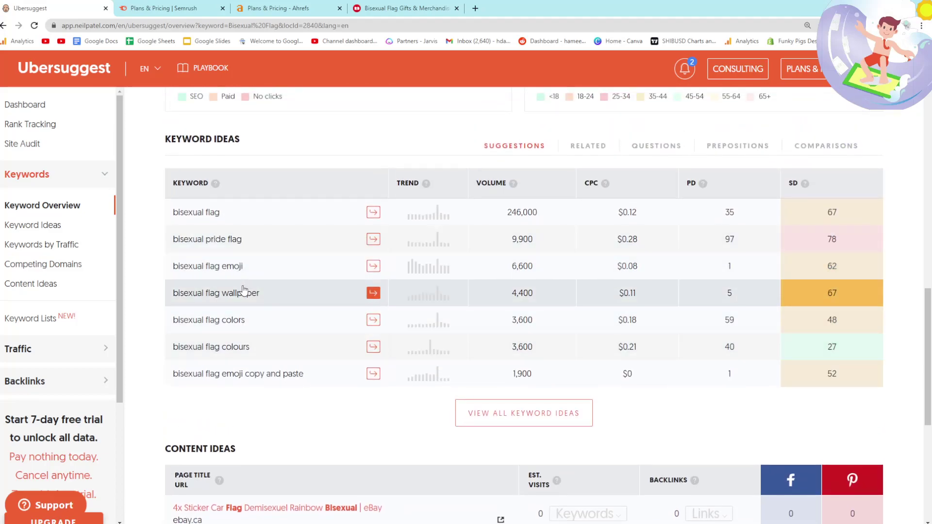
click(521, 415)
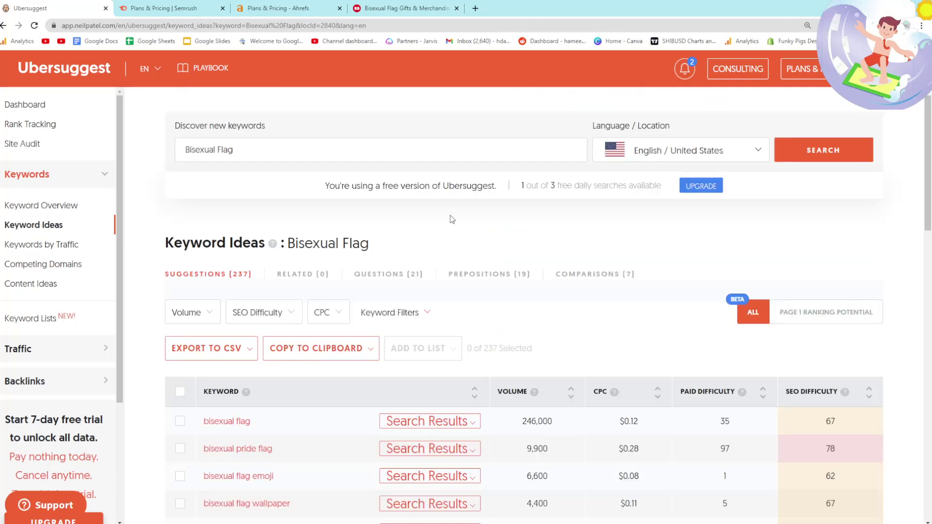
drag(529, 185, 666, 188)
scroll(503, 245, down, 1)
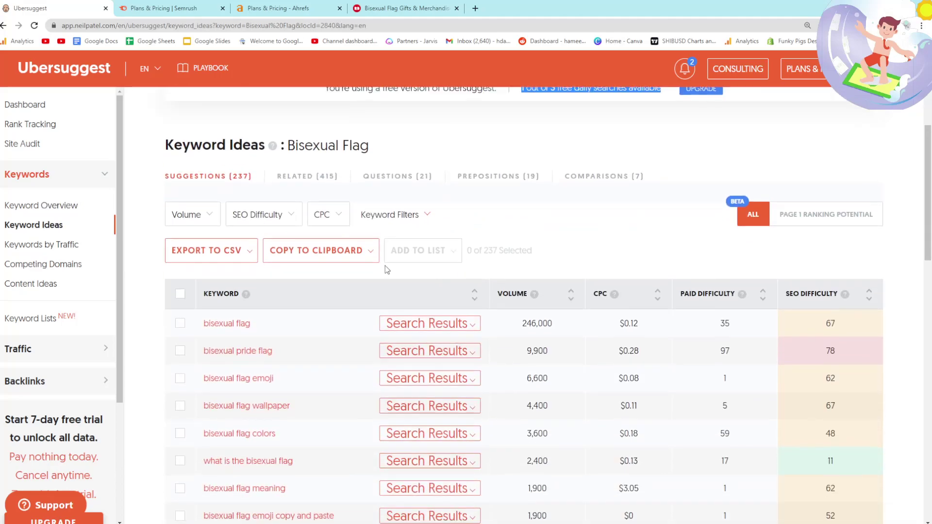
scroll(401, 311, down, 2)
scroll(401, 311, down, 1)
scroll(400, 311, down, 1)
scroll(401, 310, down, 2)
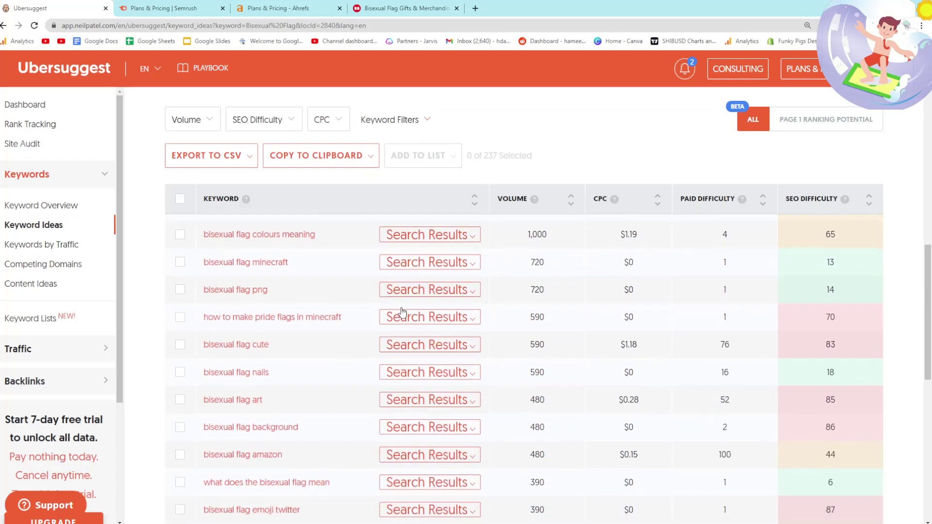
scroll(402, 311, down, 2)
scroll(401, 310, down, 2)
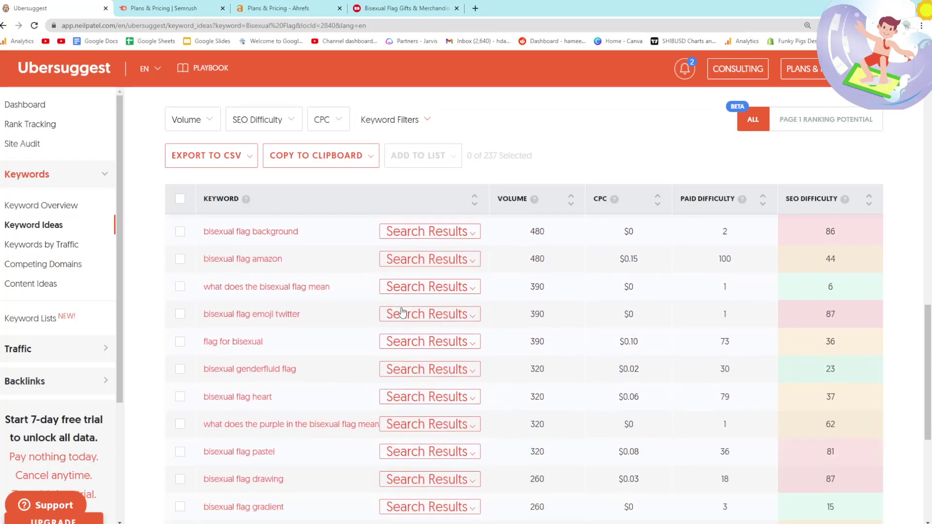
scroll(401, 311, up, 7)
scroll(401, 311, up, 5)
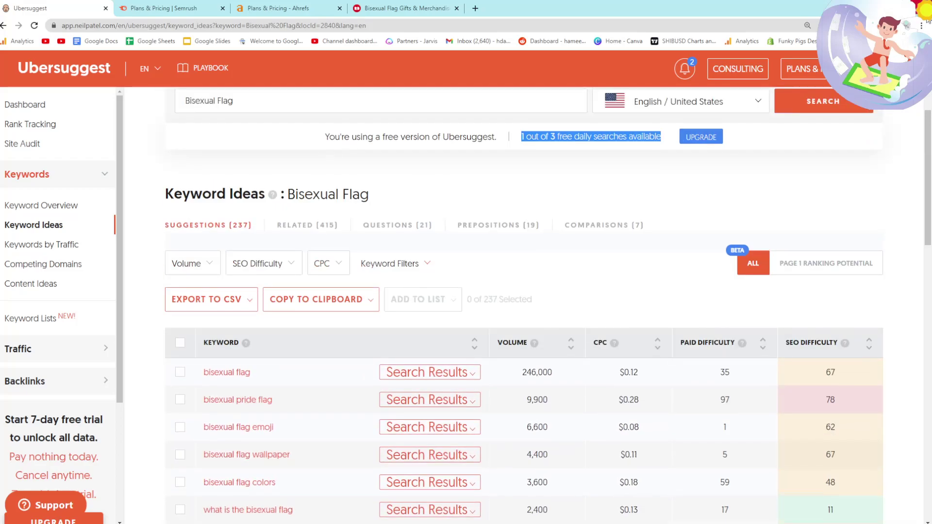
- Open a Chrome incognito window and search Google for 'uber suggest'
click(783, 159)
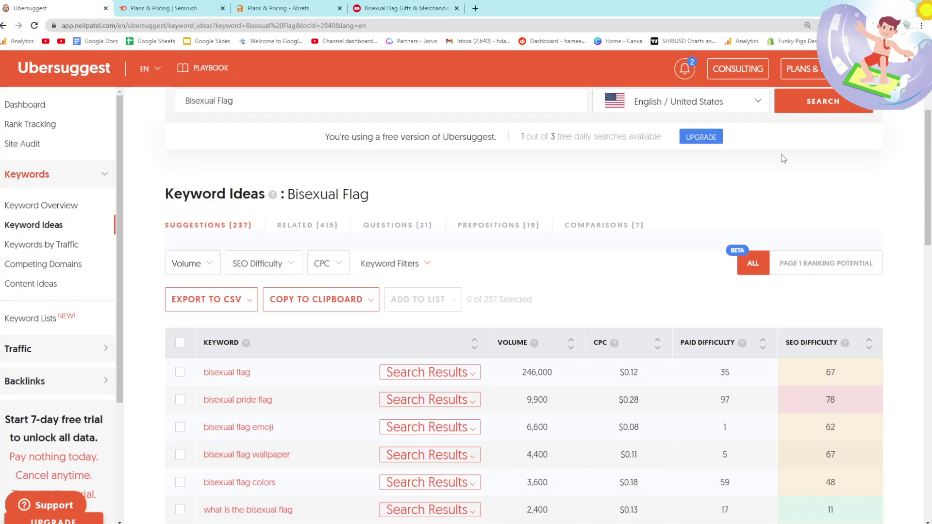
click(922, 25)
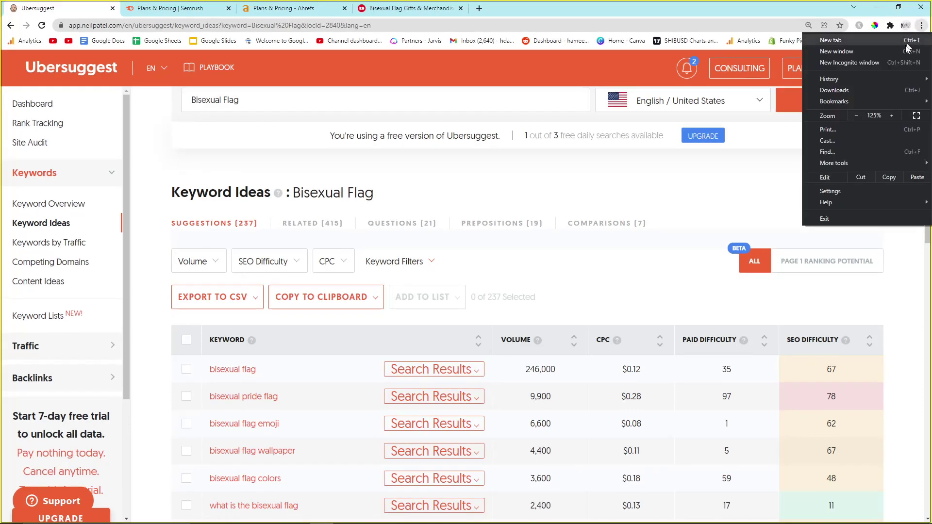
click(868, 65)
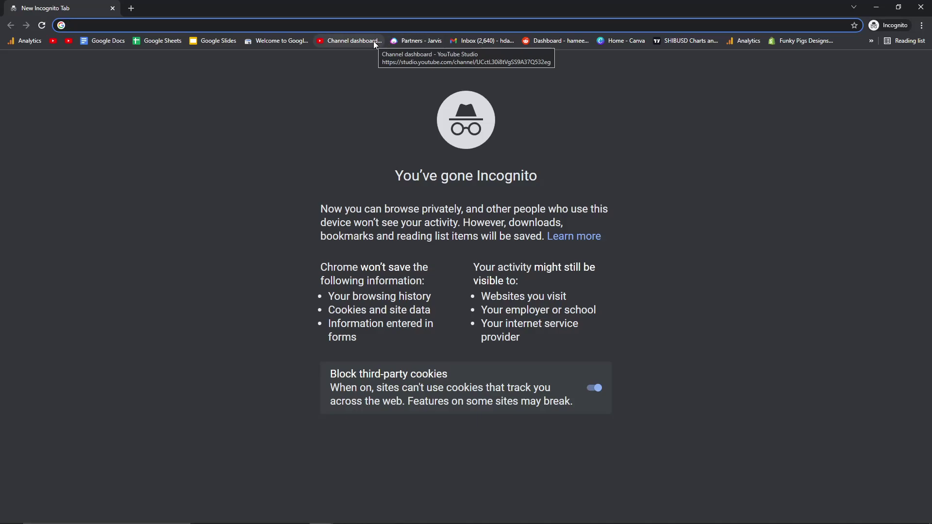
text(uber su)
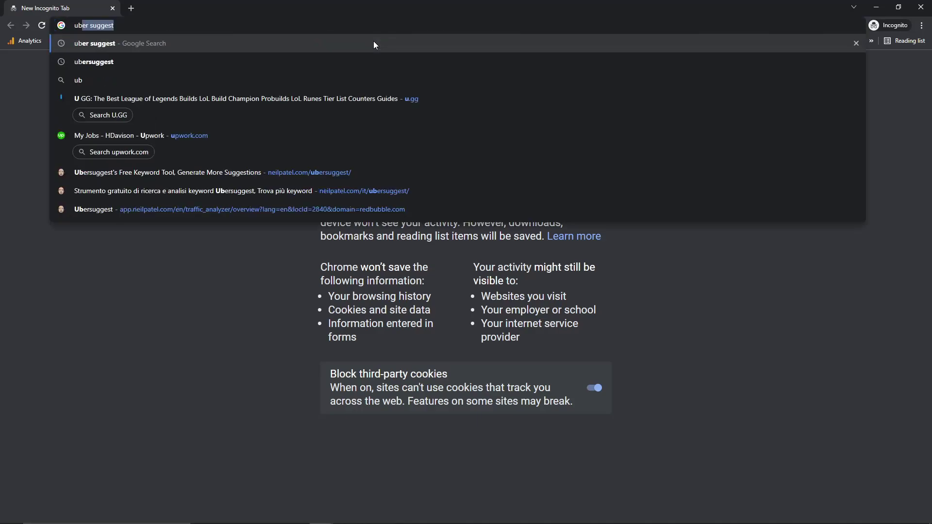
key(Return)
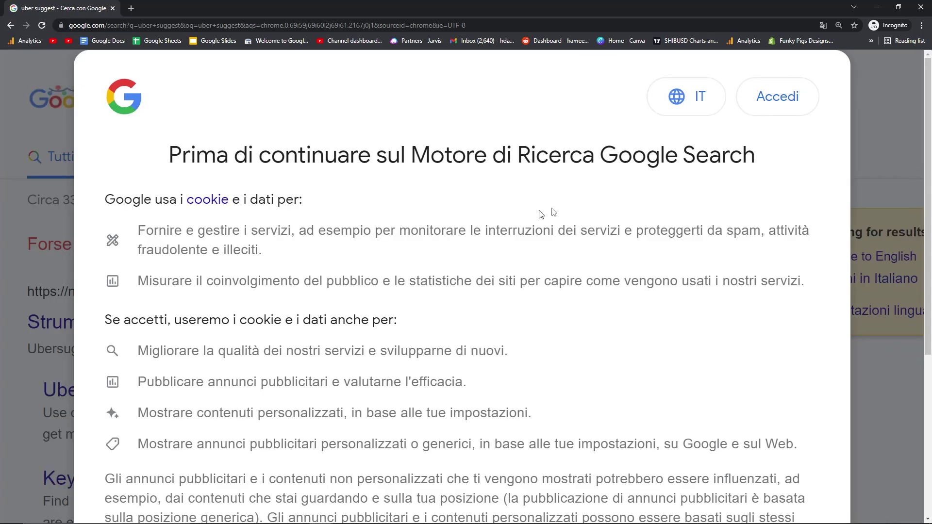
scroll(424, 392, down, 3)
- Accept Google's cookies, open Ubersuggest, and submit a search for redbubble.com
click(773, 477)
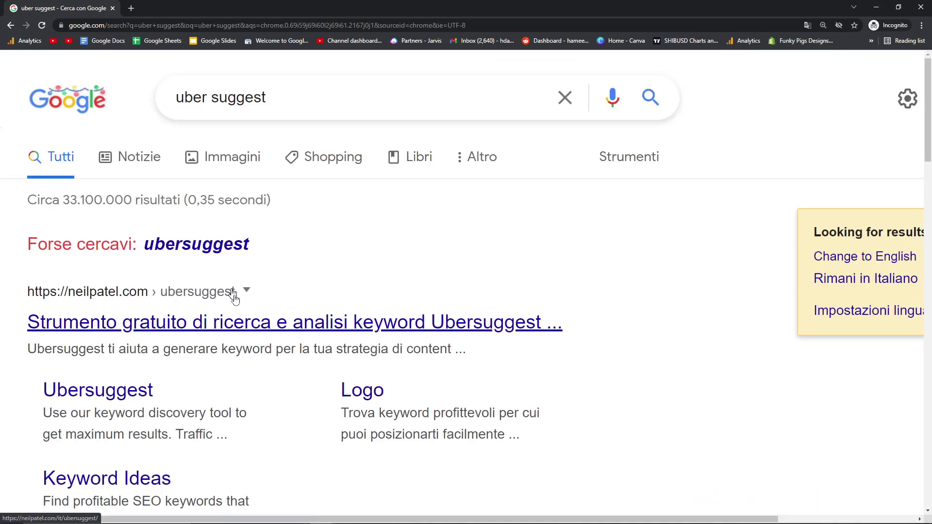
click(235, 331)
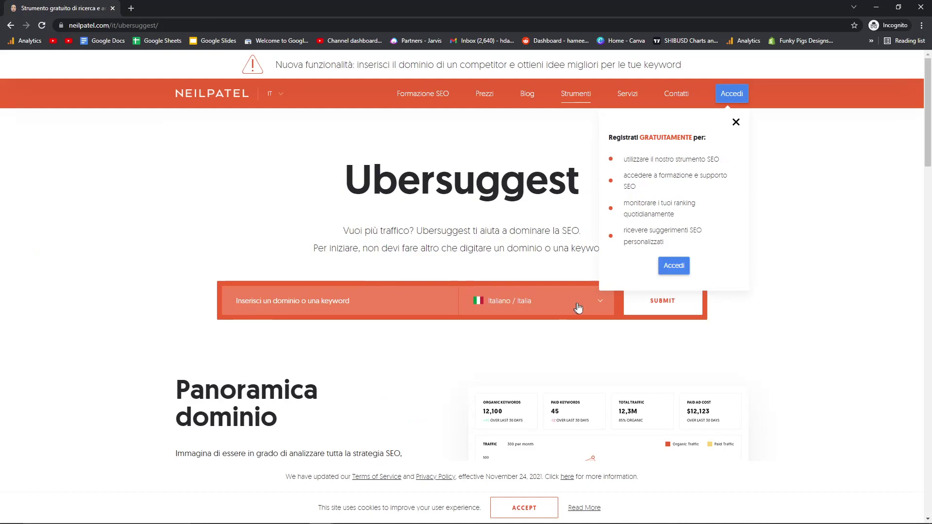
click(539, 307)
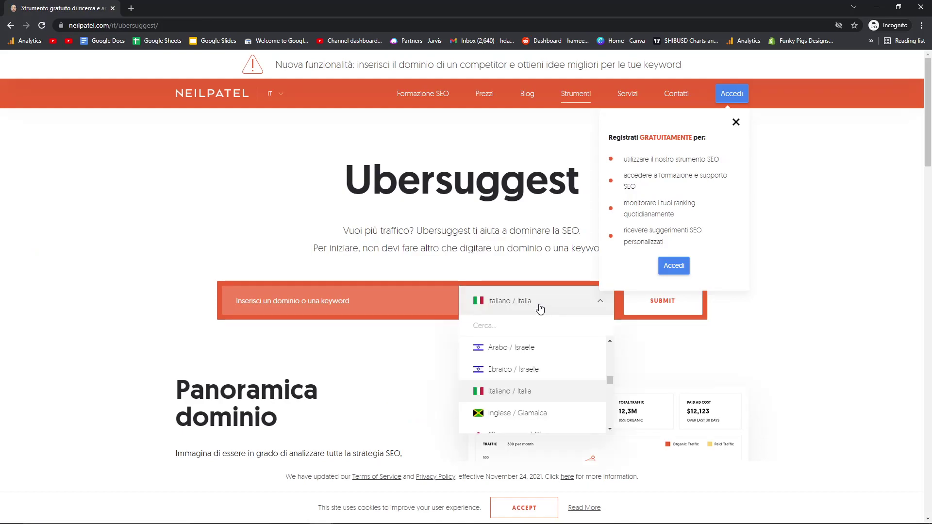
click(318, 303)
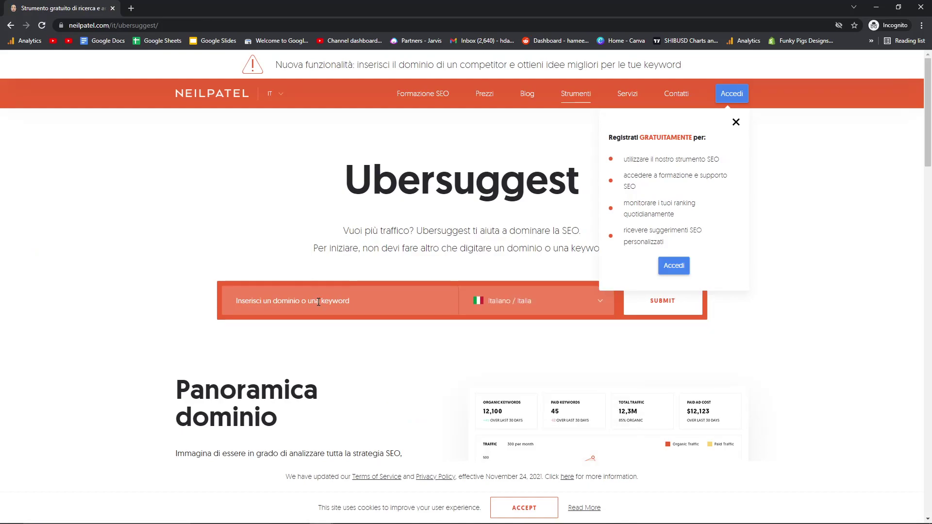
text(redbubble.com)
key(Return)
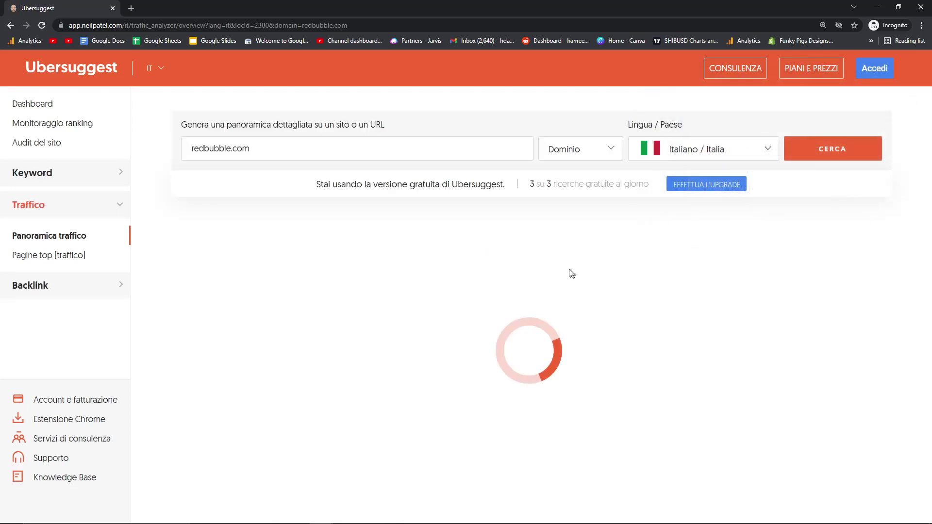
- Highlight the remaining free-search count and browse the Lingua/Paese language and country list
drag(529, 184, 601, 182)
click(599, 193)
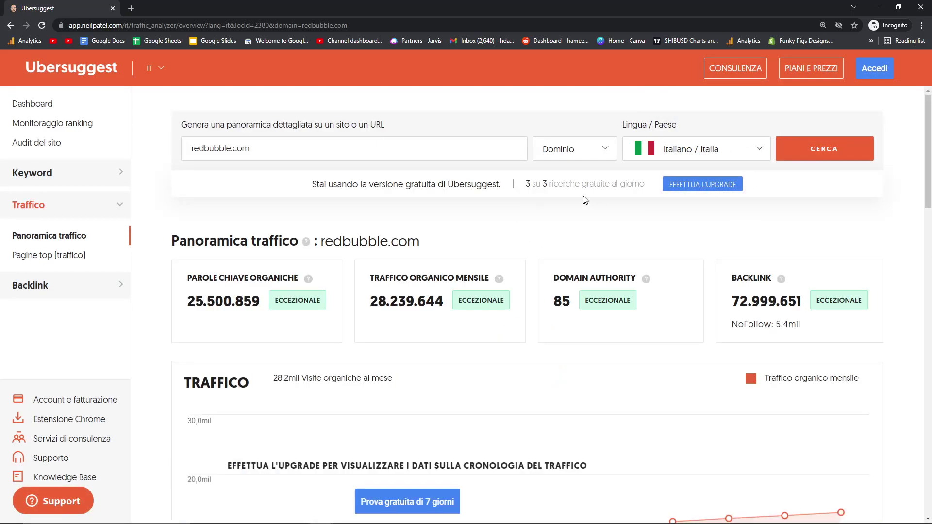
scroll(555, 255, down, 3)
scroll(554, 255, up, 2)
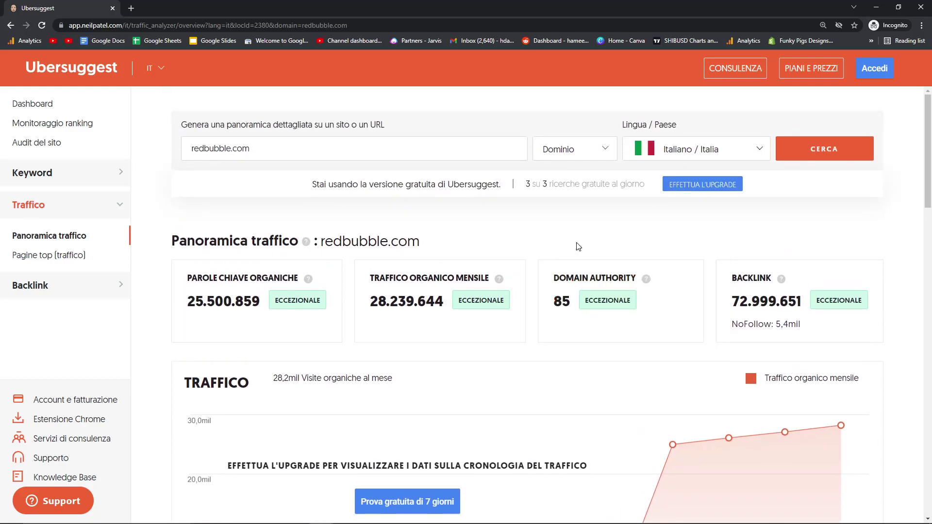
click(678, 159)
scroll(671, 222, down, 3)
scroll(672, 233, down, 3)
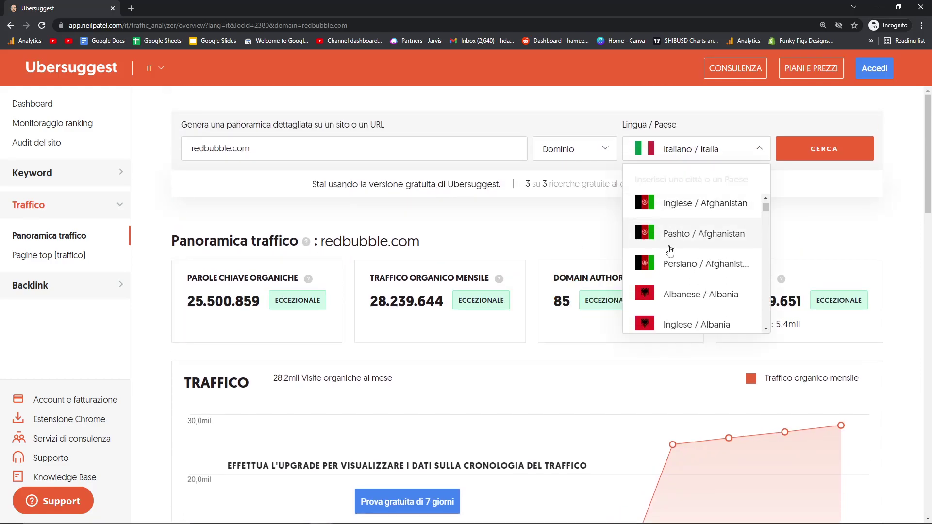
scroll(669, 253, up, 1)
scroll(674, 262, up, 2)
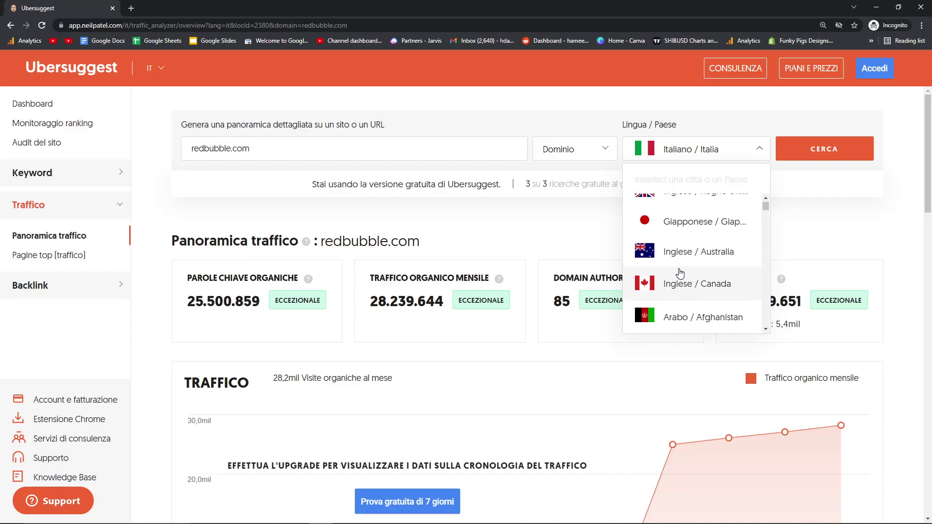
scroll(677, 248, down, 1)
scroll(676, 189, up, 1)
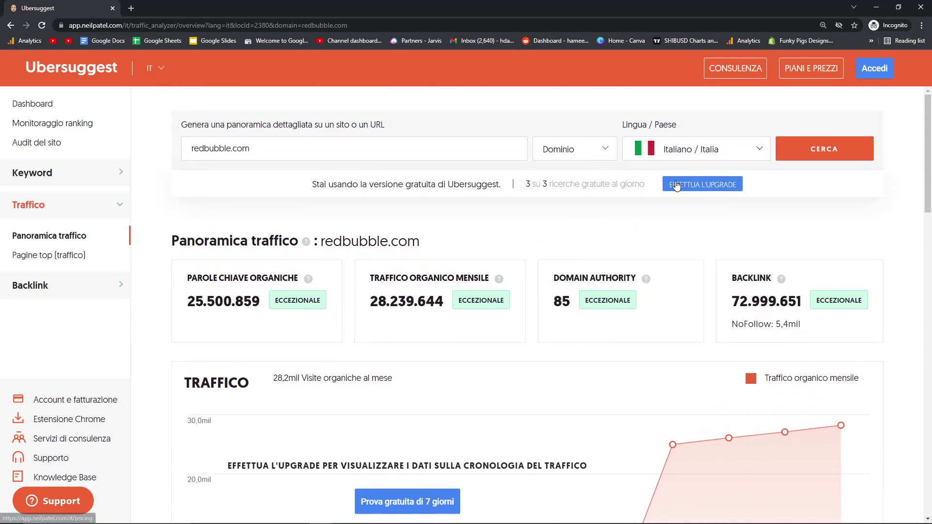
click(658, 154)
scroll(696, 260, up, 1)
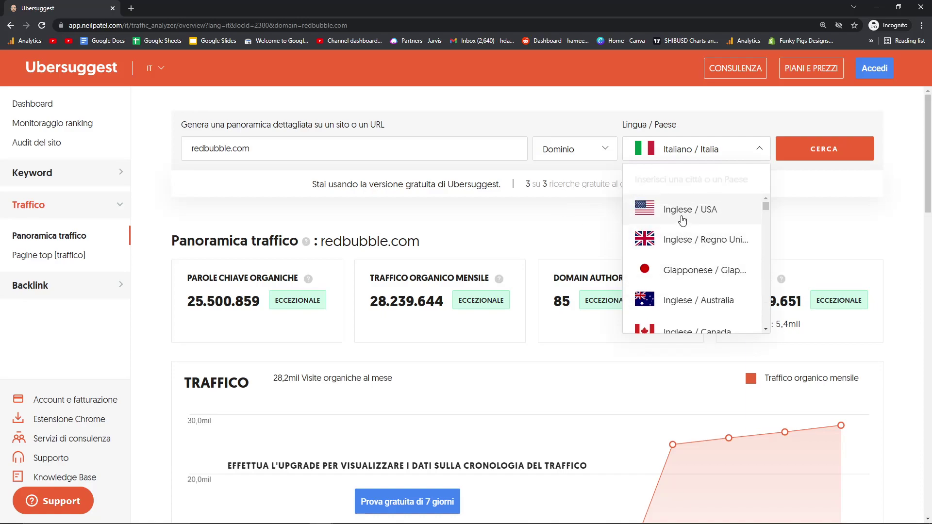
scroll(655, 211, down, 1)
scroll(687, 219, up, 1)
scroll(687, 219, down, 3)
scroll(686, 235, down, 2)
scroll(699, 233, down, 2)
drag(763, 211, 767, 303)
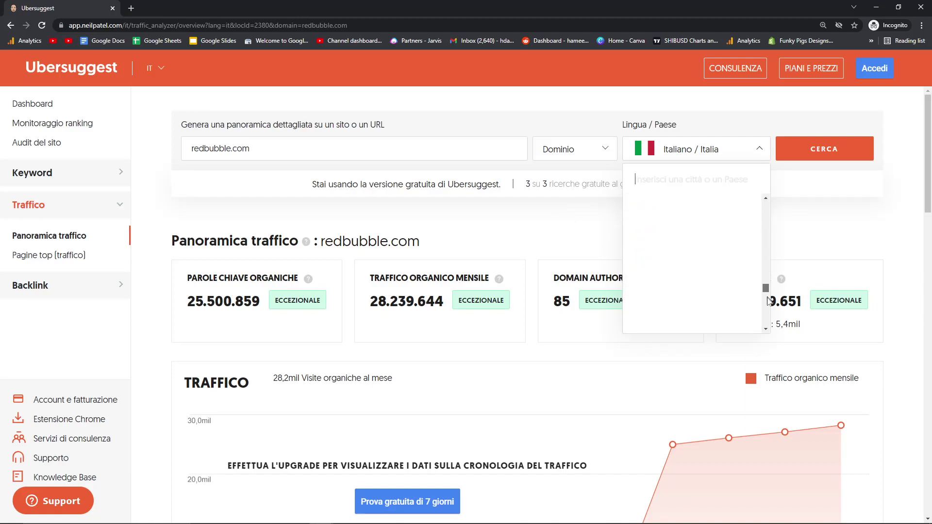
scroll(553, 264, down, 2)
scroll(553, 263, down, 5)
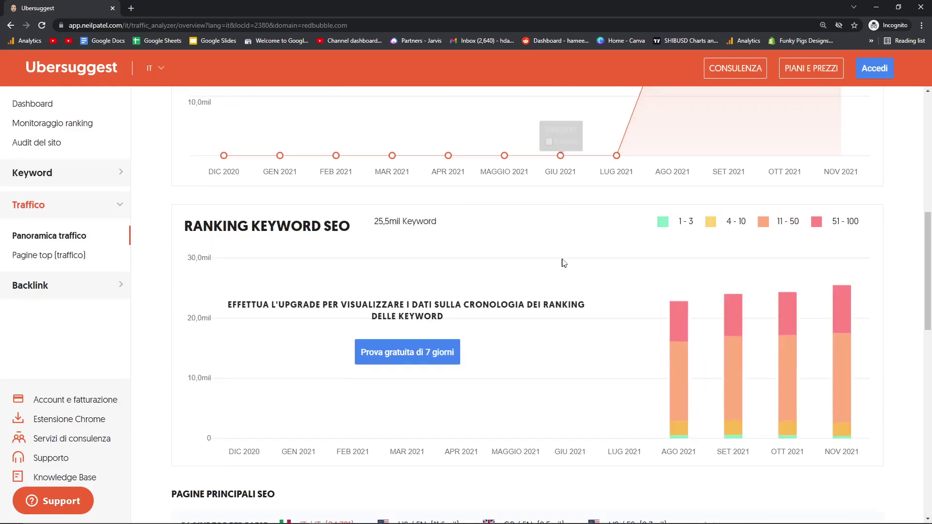
scroll(553, 264, down, 4)
scroll(553, 264, down, 3)
scroll(437, 284, down, 3)
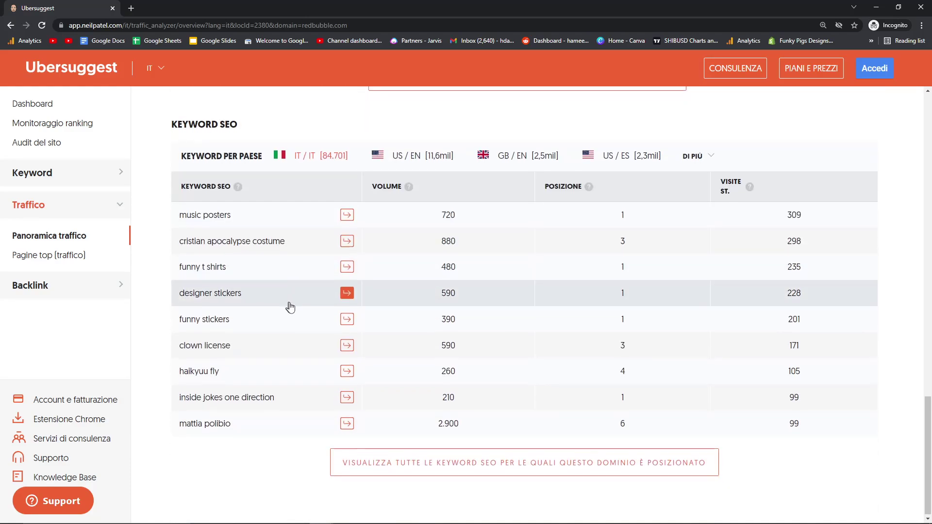
- Open redbubble.com's full ranking-keyword list, advance to page 2, and open the clipboard copy options
click(358, 469)
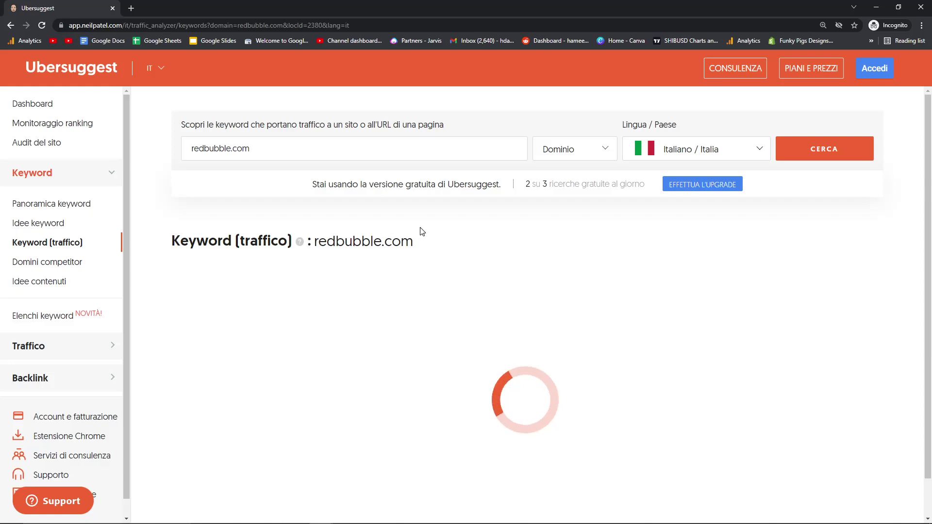
drag(262, 150, 141, 140)
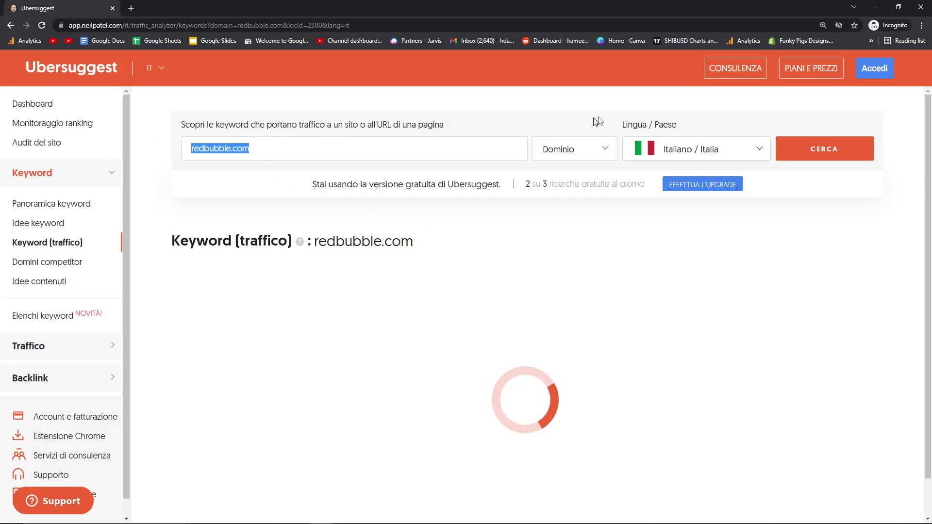
click(501, 148)
scroll(488, 173, down, 1)
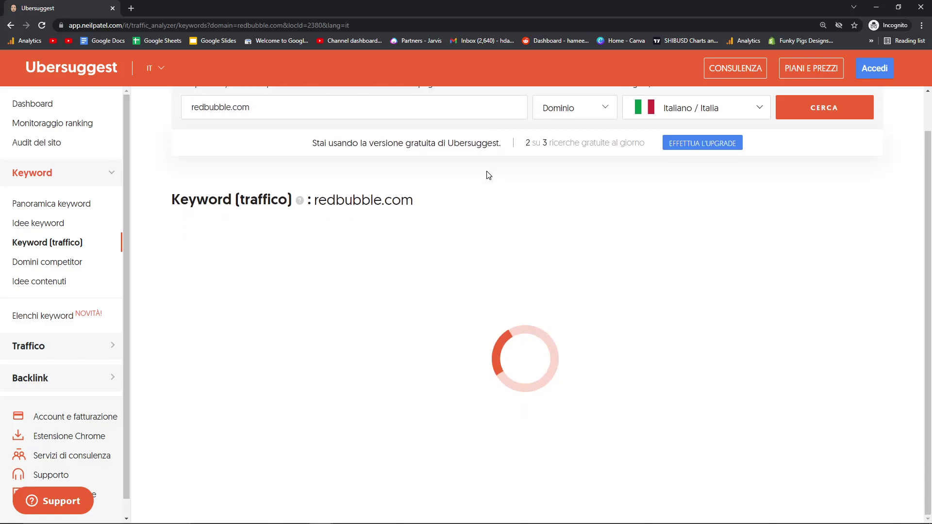
scroll(376, 235, down, 1)
scroll(377, 239, down, 1)
scroll(377, 238, down, 1)
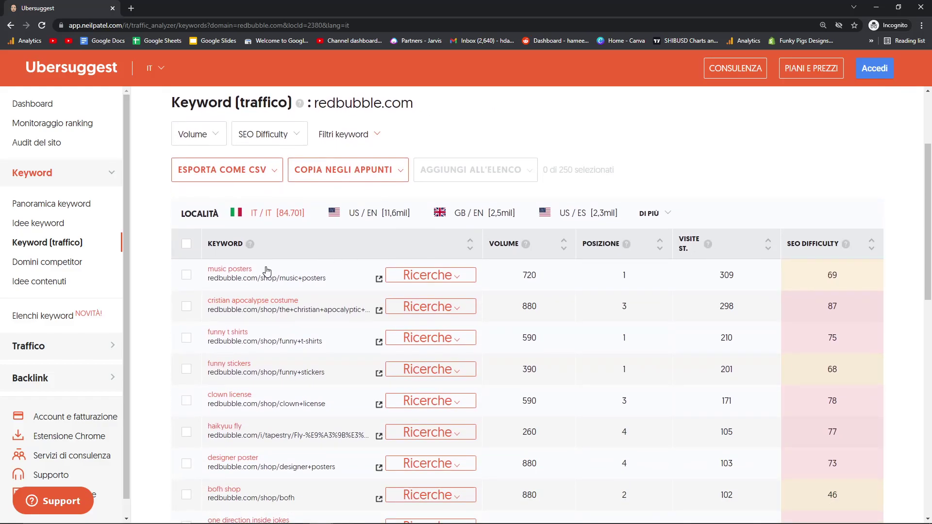
scroll(266, 272, down, 3)
scroll(266, 274, down, 3)
scroll(264, 275, down, 2)
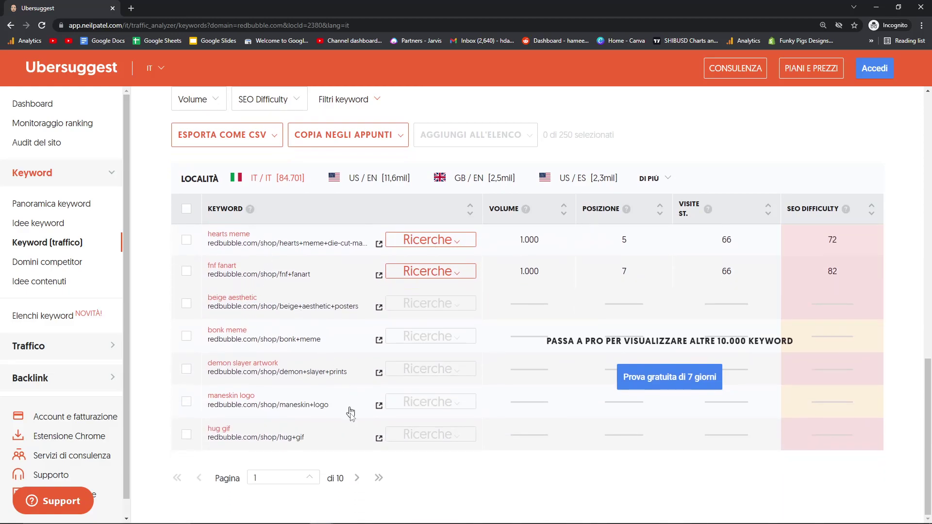
click(357, 479)
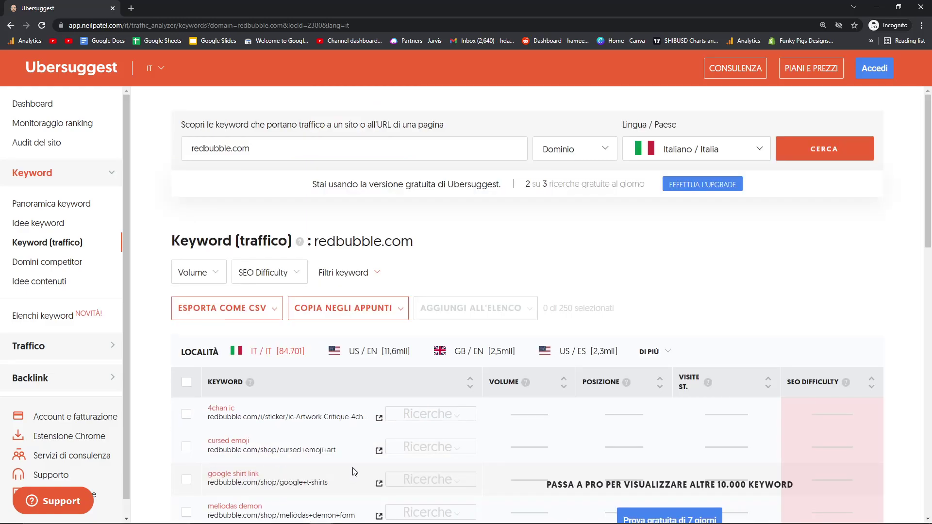
scroll(352, 472, down, 3)
scroll(350, 466, down, 3)
scroll(347, 462, up, 3)
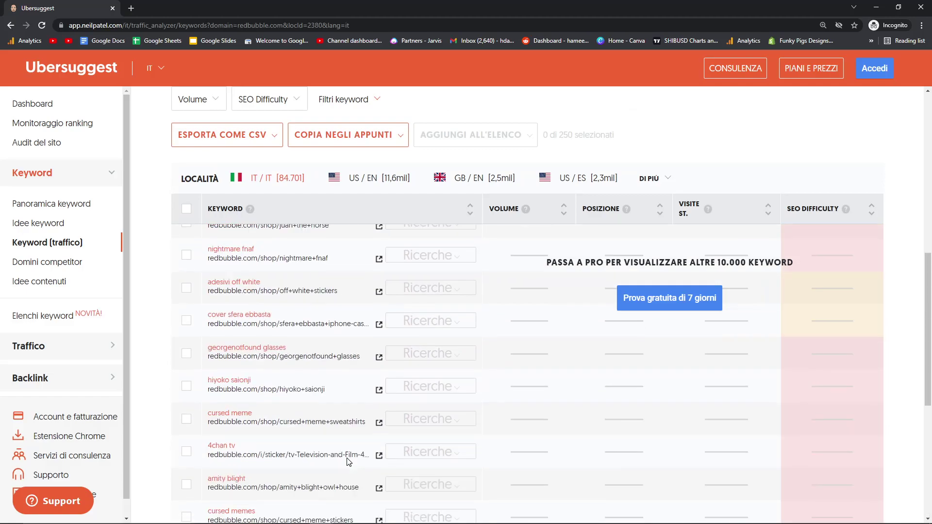
scroll(347, 461, up, 2)
scroll(347, 461, down, 2)
scroll(347, 460, up, 2)
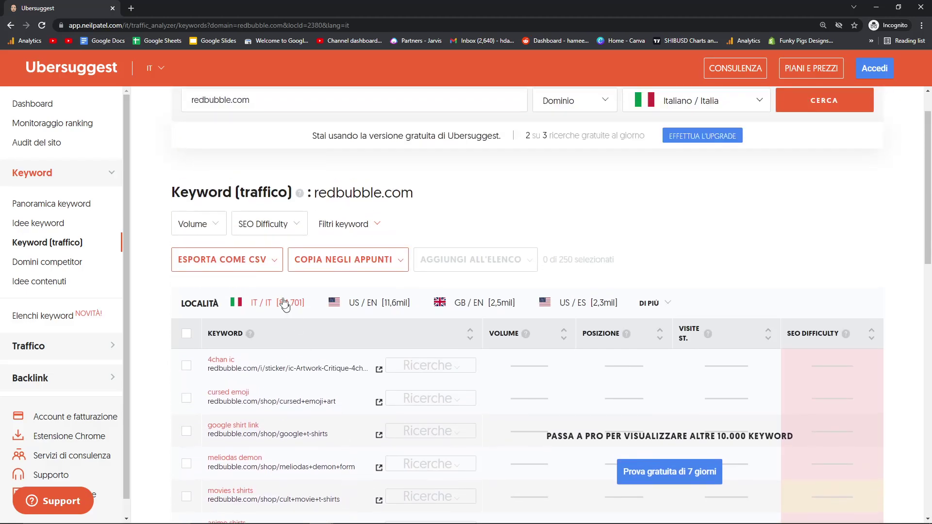
click(332, 262)
- Copy all keywords to the clipboard and launch Notepad from the system search
click(338, 289)
key(super)
text(regedit)
key(BackSpace)
key(BackSpace)
key(BackSpace)
key(super)
key(super)
text(note)
click(97, 252)
- Paste the redbubble keyword list into Notepad and bring the browser results back
text(music posters cristian apocalypse costume funny t shirts funny stickers clown license haikyuu fly designer poster bofh shop one direction inside jokes inside jokes one direction 4chan v fan art mamma e papà hanno un nuovo bebè cover charli d'amelio kazuichi soda malia hale 4chan vg 4chan int hearts meme fnf fanart)
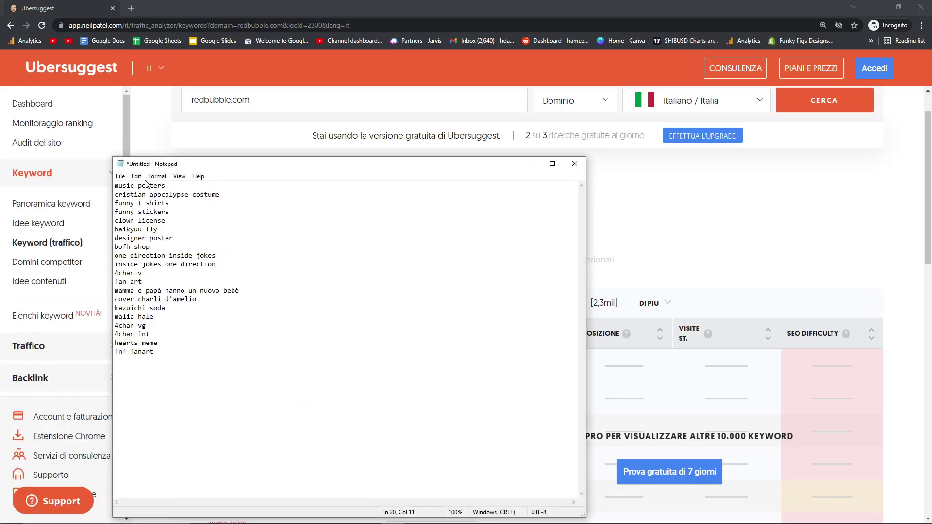
drag(178, 186, 111, 184)
click(163, 197)
click(658, 273)
scroll(432, 318, down, 5)
scroll(365, 381, down, 5)
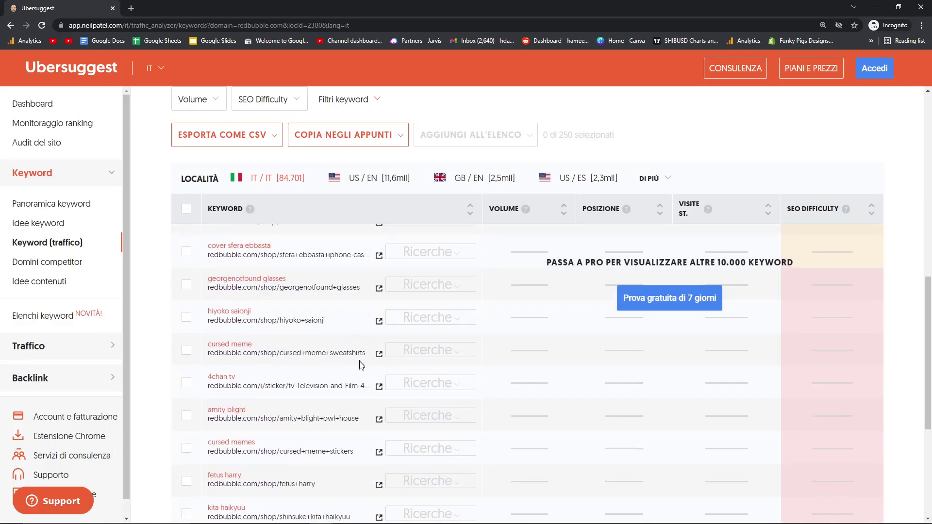
scroll(376, 397, up, 3)
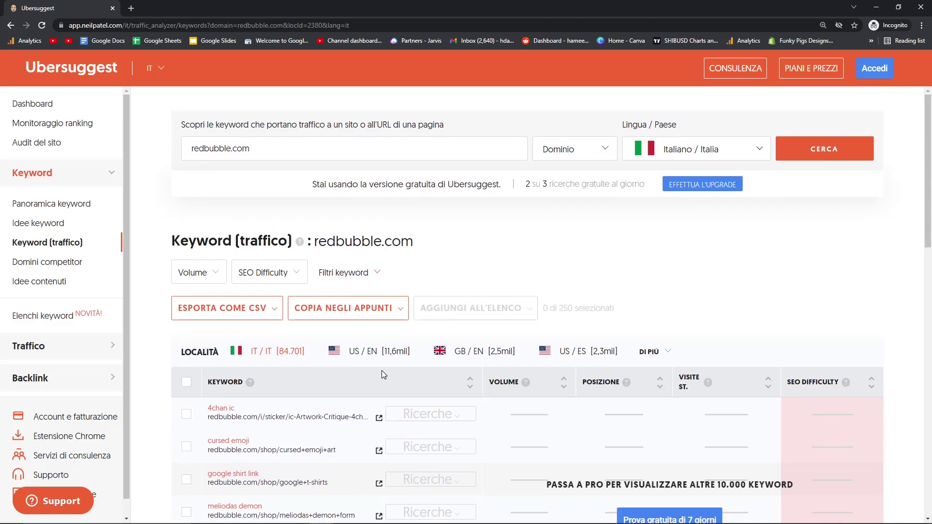
scroll(382, 374, down, 1)
scroll(566, 302, up, 1)
- Open the language/country list and advance to the next page of redbubble.com keywords
click(685, 148)
scroll(780, 283, down, 2)
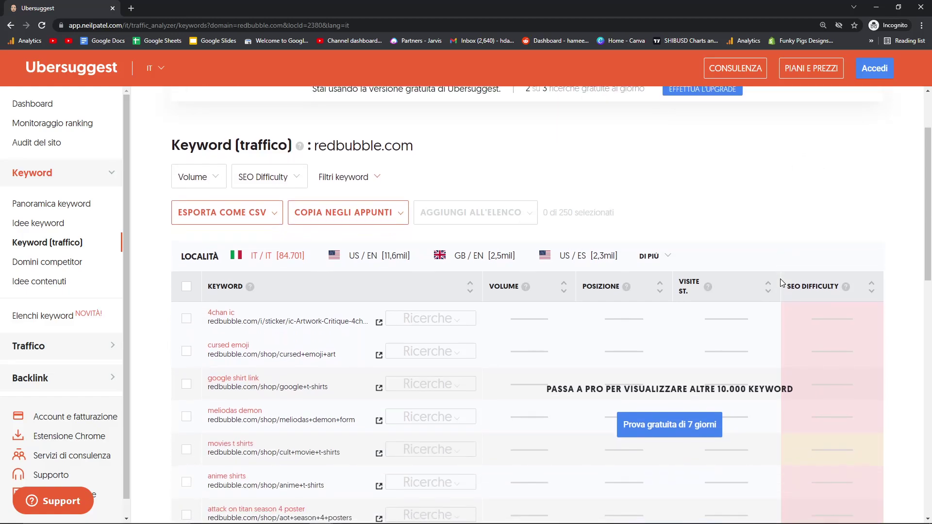
scroll(781, 283, down, 1)
scroll(780, 283, up, 2)
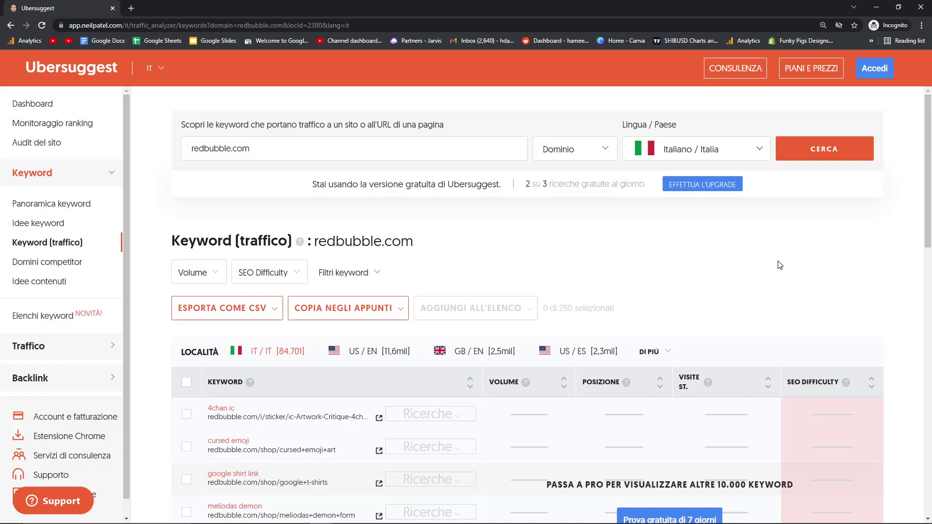
scroll(742, 256, down, 2)
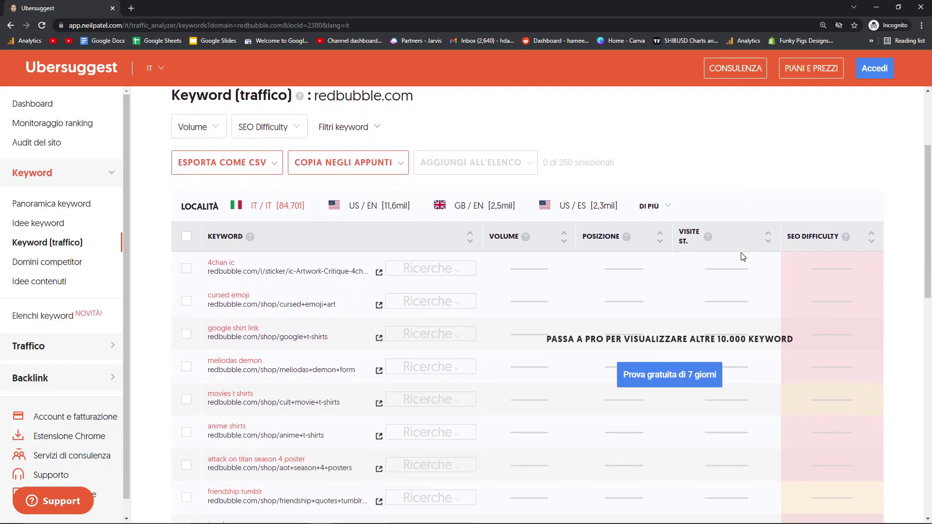
scroll(618, 333, down, 3)
scroll(603, 327, down, 3)
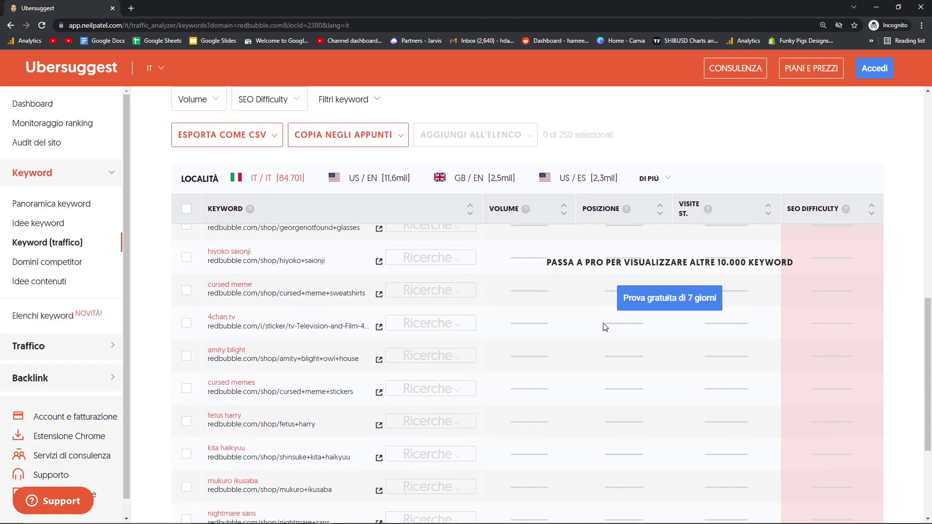
scroll(596, 340, down, 3)
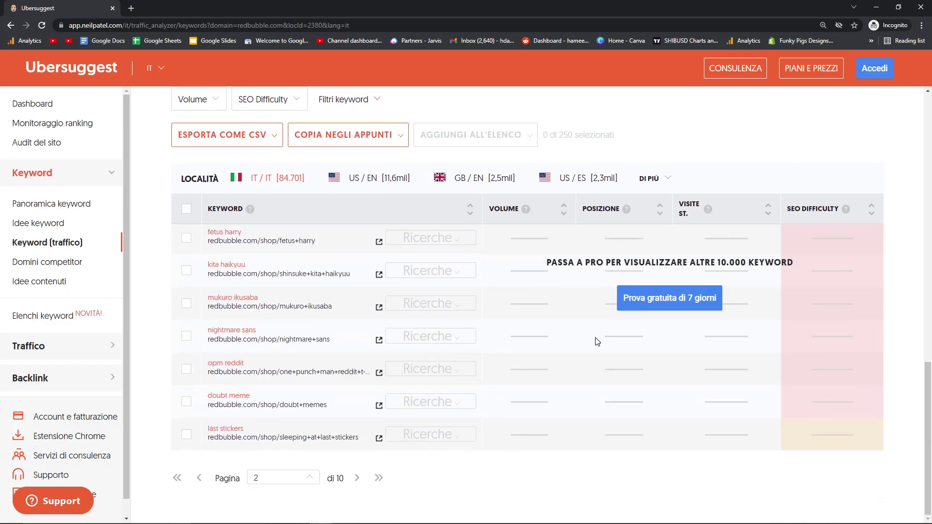
click(357, 479)
scroll(347, 463, down, 1)
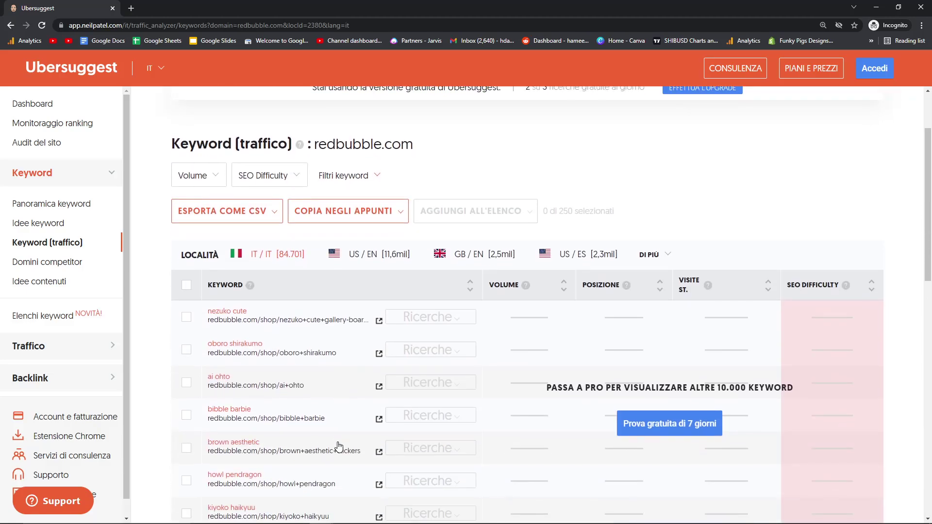
scroll(338, 446, down, 1)
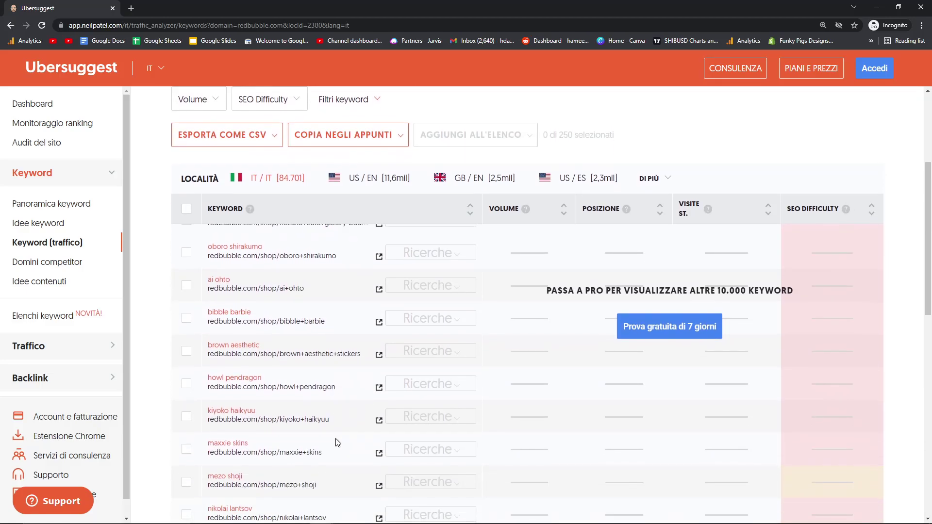
scroll(336, 442, up, 2)
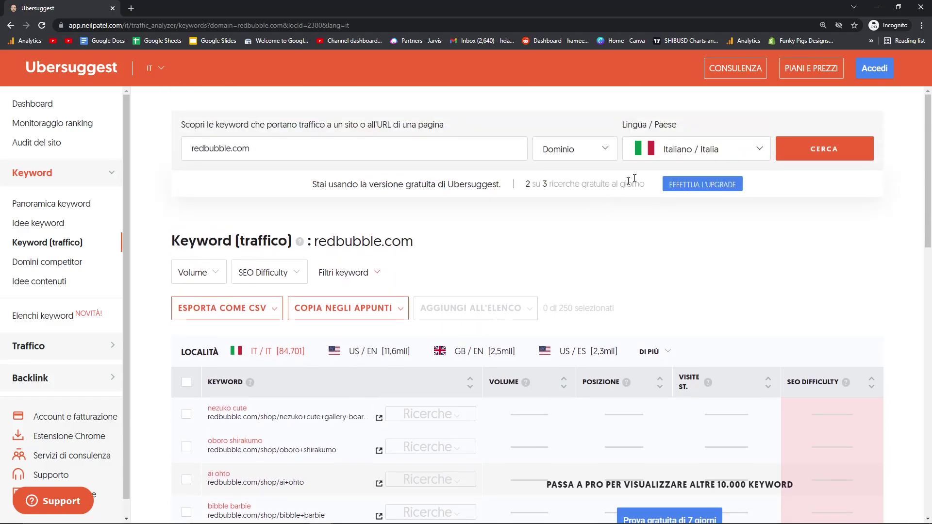
- Set the market to Giapponese / Giappone and rerun the redbubble.com search
click(661, 149)
click(669, 275)
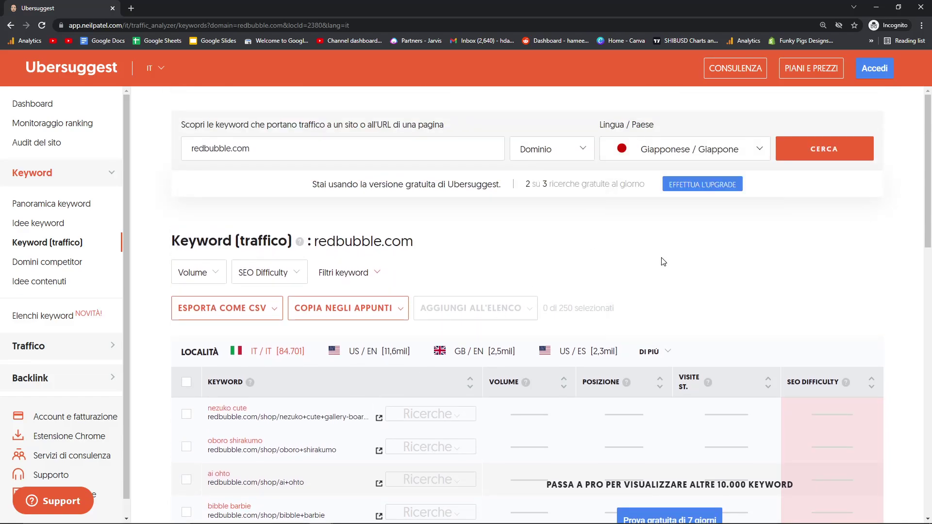
click(797, 151)
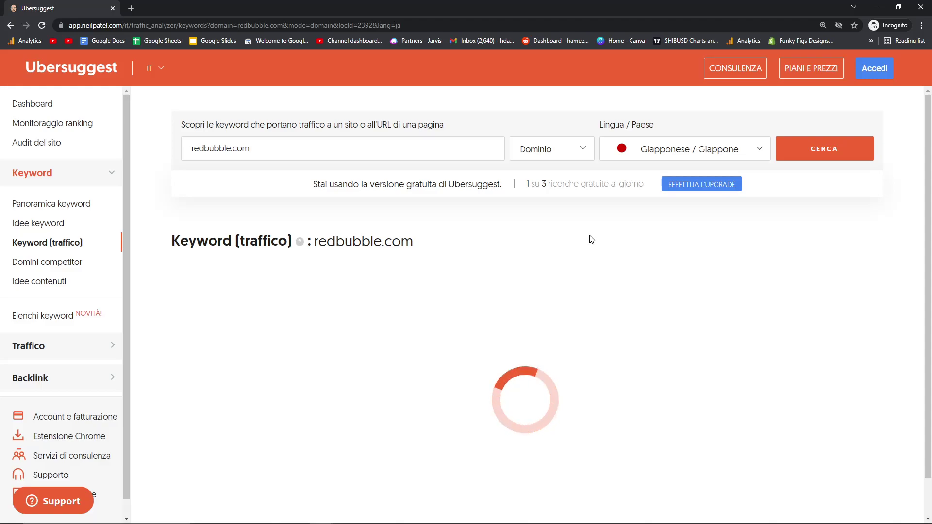
scroll(484, 224, down, 1)
scroll(484, 223, up, 1)
scroll(466, 224, down, 1)
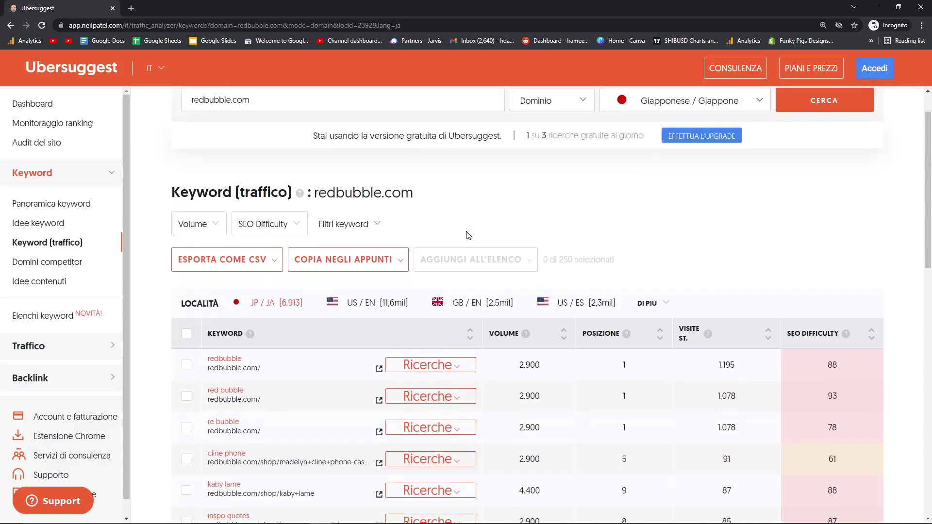
scroll(465, 231, down, 1)
scroll(466, 234, down, 1)
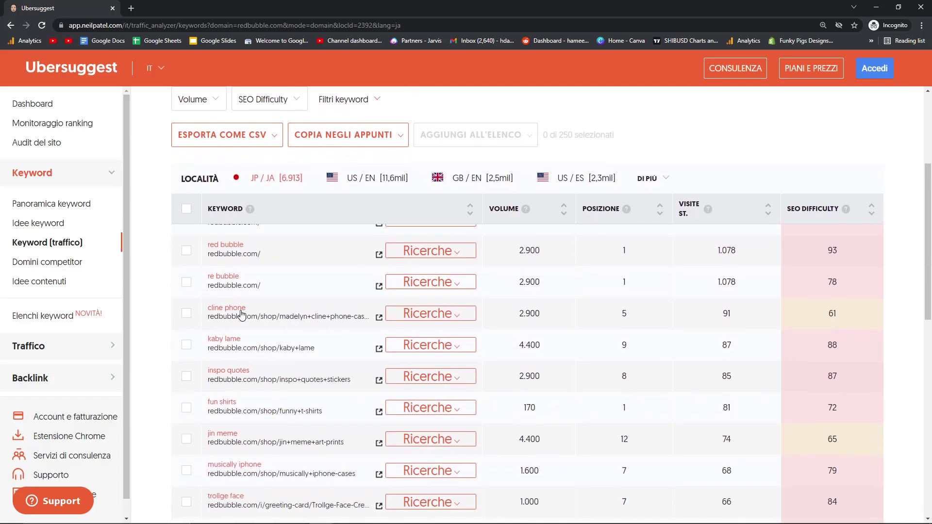
scroll(242, 314, down, 2)
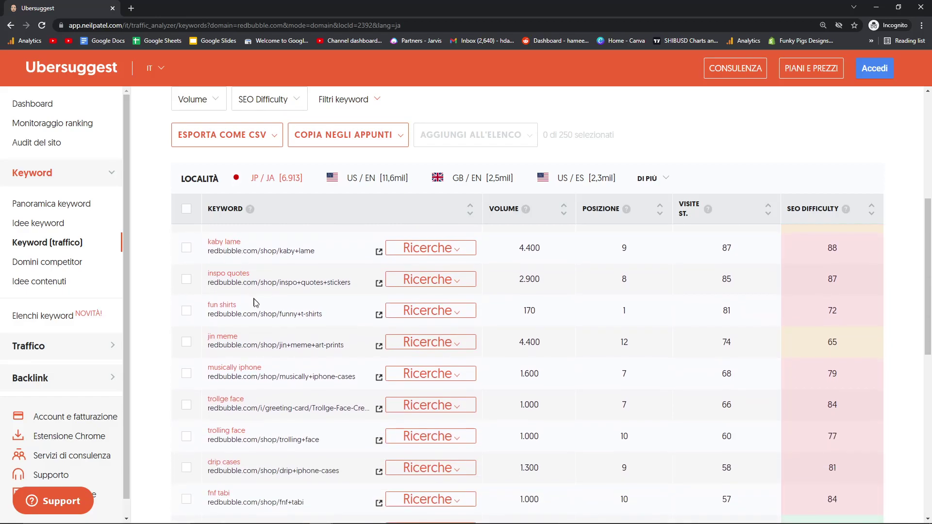
scroll(255, 303, down, 1)
scroll(262, 309, down, 1)
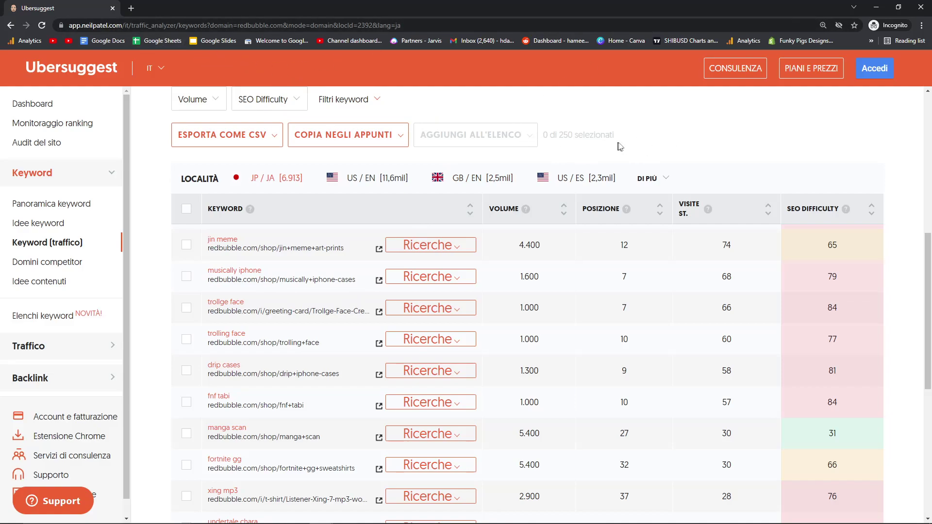
- In a new incognito window, find Ubersuggest via Google and start entering redbubble.com
key(ctrl+shift+n)
text(`)
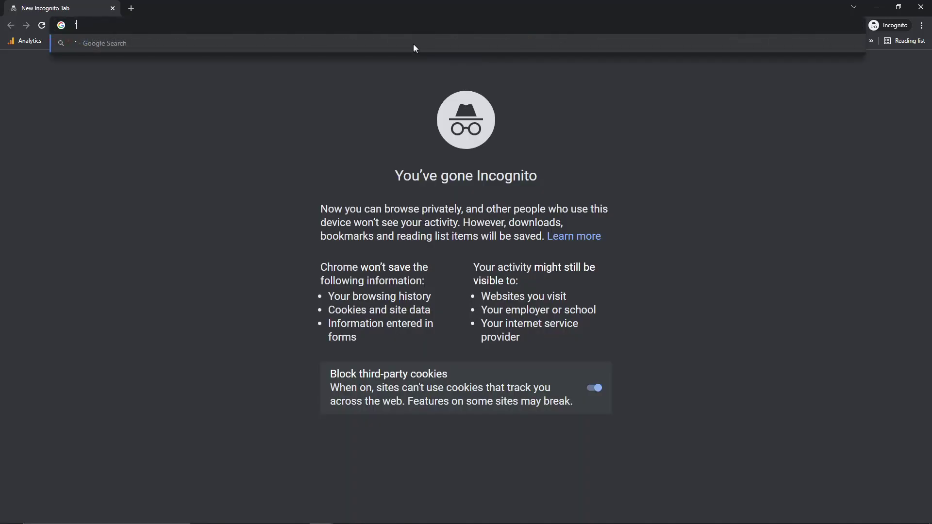
text(uber sug)
key(Return)
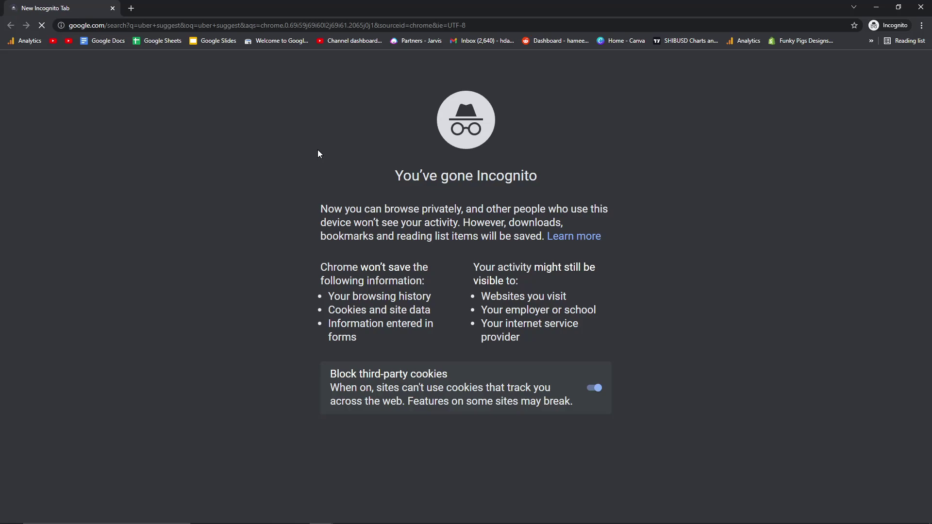
scroll(466, 291, down, 1)
scroll(576, 333, down, 4)
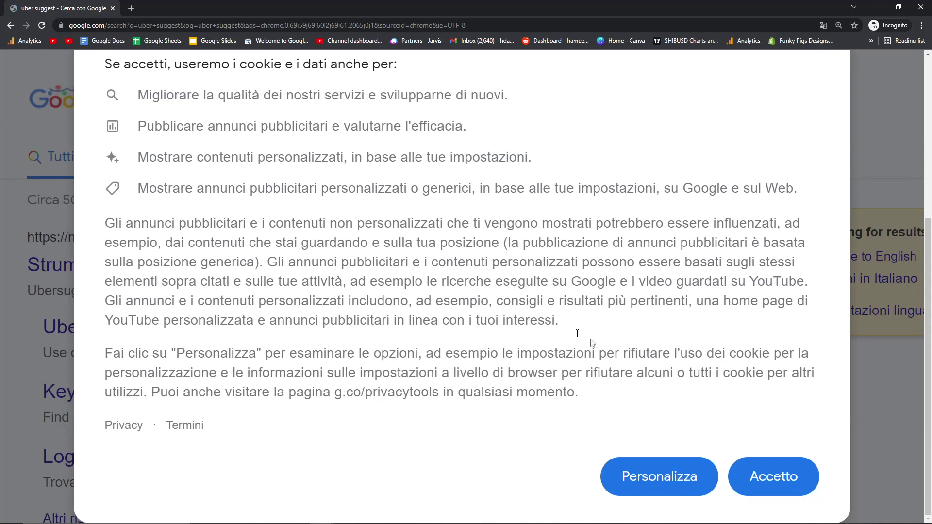
click(769, 477)
click(247, 264)
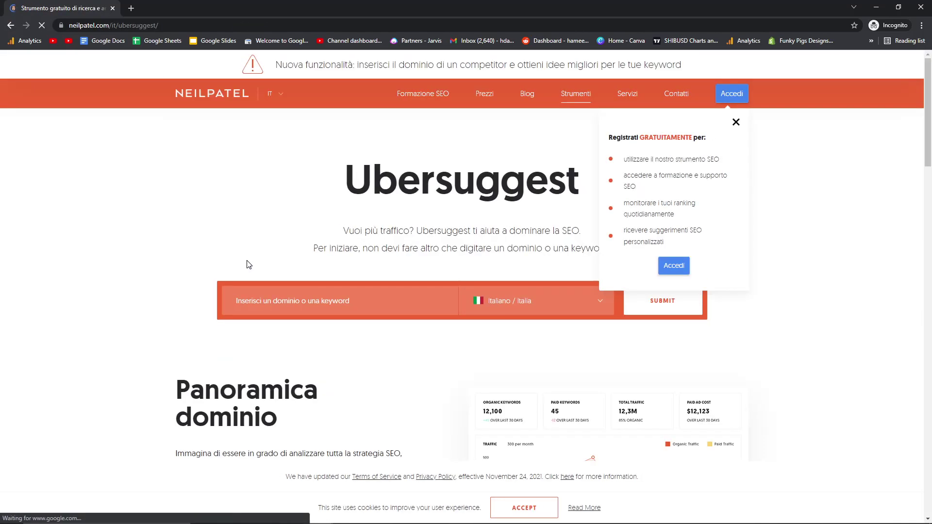
click(344, 306)
text(redbubble.com)
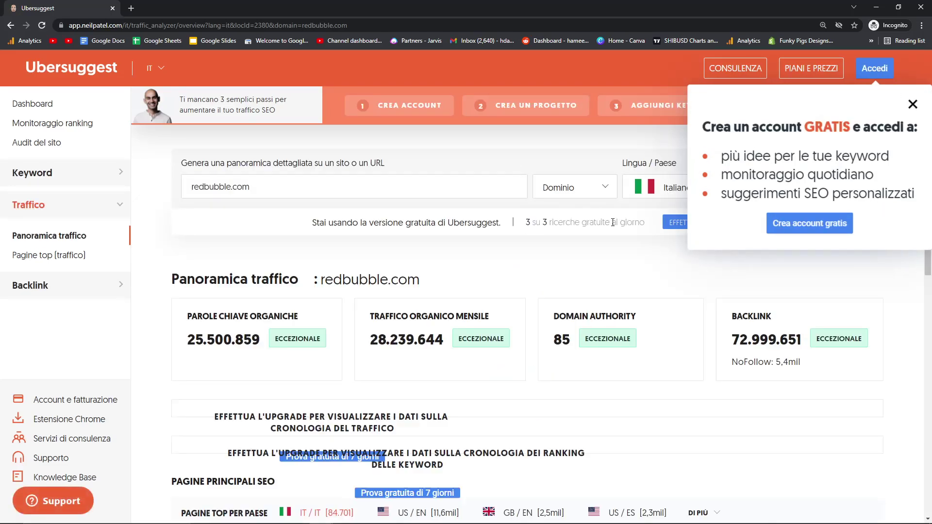
- Close the free-account signup prompt and check the language/country list on the traffic overview
click(666, 190)
scroll(665, 313, down, 2)
scroll(664, 314, down, 2)
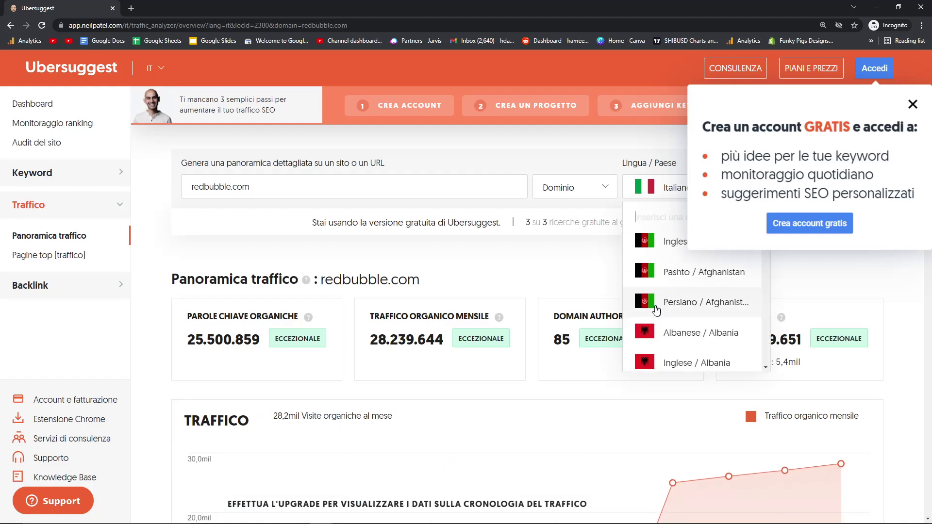
click(912, 104)
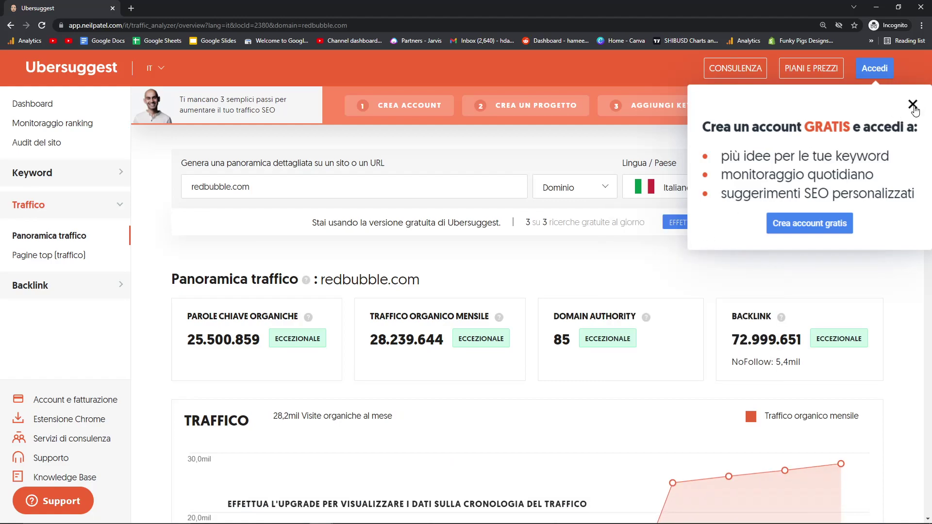
click(680, 187)
scroll(492, 289, down, 1)
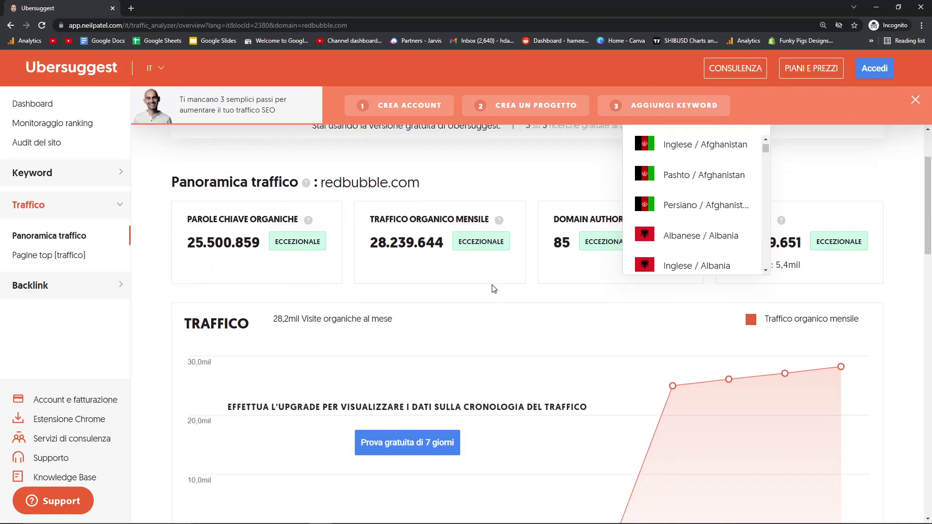
scroll(492, 289, down, 3)
scroll(492, 289, down, 4)
scroll(492, 289, up, 3)
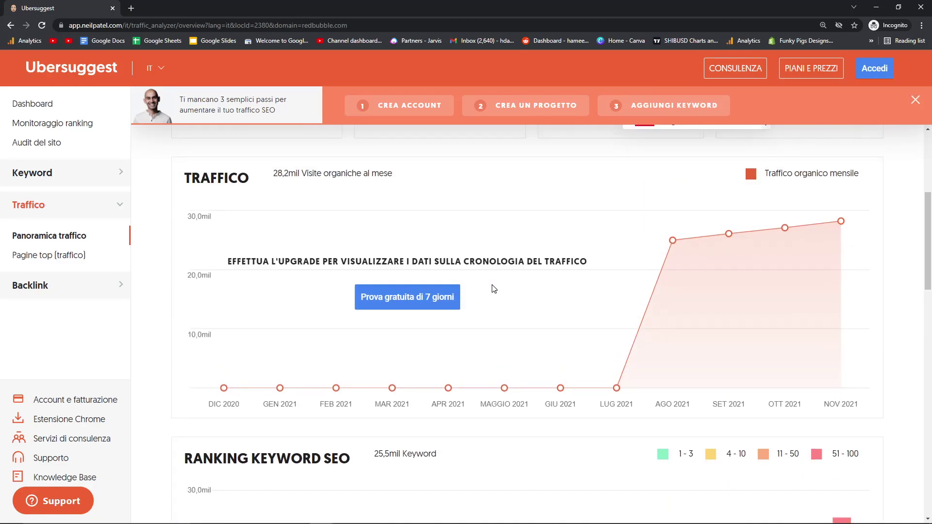
scroll(493, 289, up, 4)
scroll(677, 219, down, 2)
scroll(681, 245, down, 3)
scroll(680, 244, down, 3)
scroll(681, 246, down, 3)
scroll(681, 248, down, 3)
scroll(681, 246, down, 3)
scroll(681, 246, down, 3)
scroll(681, 246, down, 3)
scroll(681, 247, down, 3)
scroll(679, 248, down, 2)
scroll(679, 247, down, 3)
scroll(680, 248, down, 2)
scroll(679, 248, down, 2)
scroll(679, 248, down, 2)
scroll(680, 248, down, 3)
scroll(679, 248, down, 3)
scroll(679, 248, down, 2)
scroll(655, 246, down, 1)
click(558, 223)
scroll(316, 224, up, 1)
drag(264, 186, 143, 184)
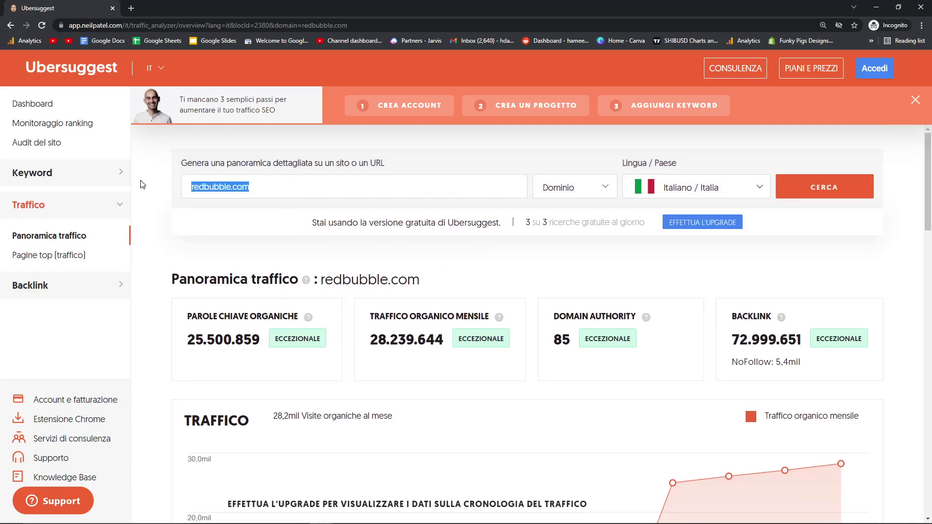
click(162, 188)
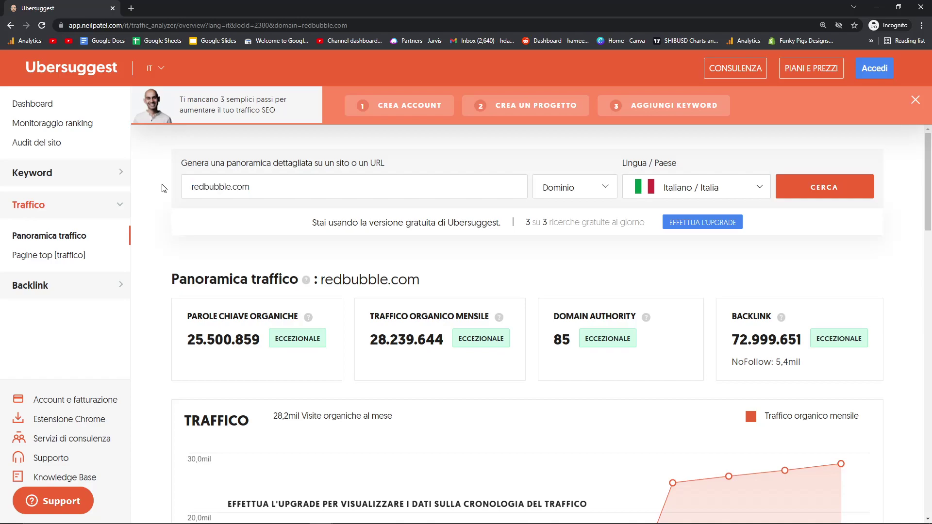
scroll(163, 188, down, 2)
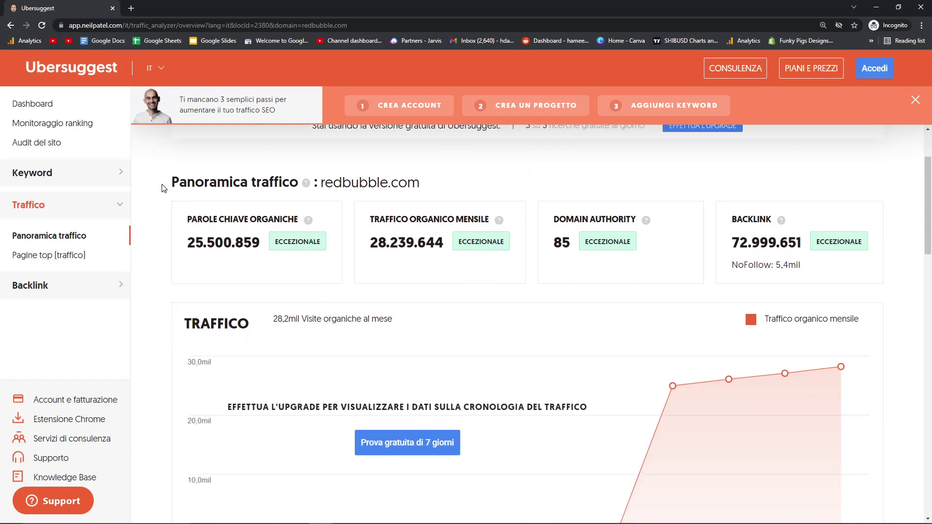
scroll(736, 125, up, 2)
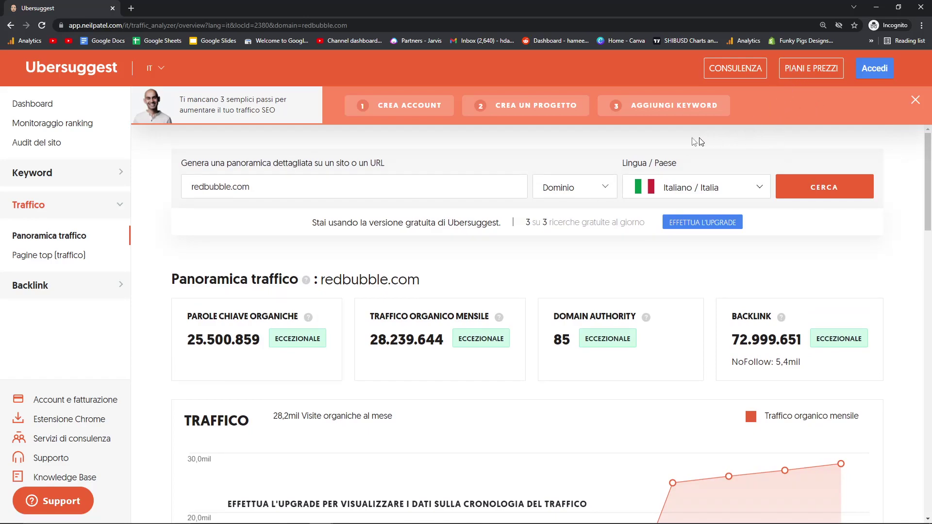
- Go to the Ubersuggest dashboard and open a new browser tab
click(148, 65)
click(90, 71)
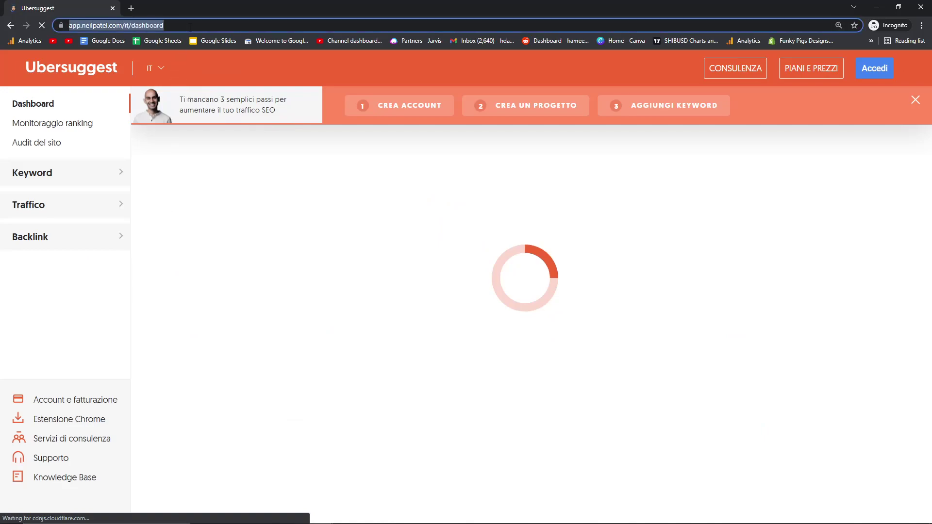
click(187, 26)
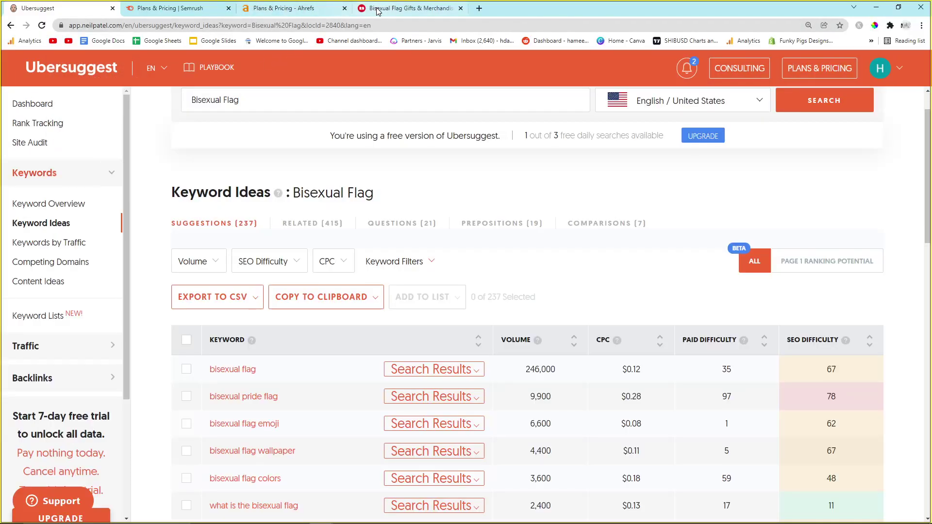
click(478, 8)
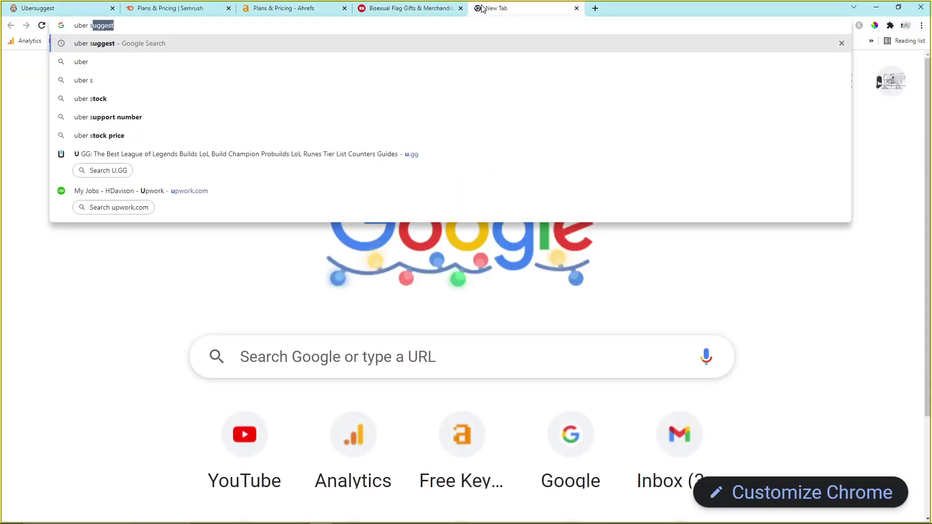
text(uber suggest)
- Open Ubersuggest pricing and review plan limits like 20,000 keyword suggestions and 2,000 export rows
key(Return)
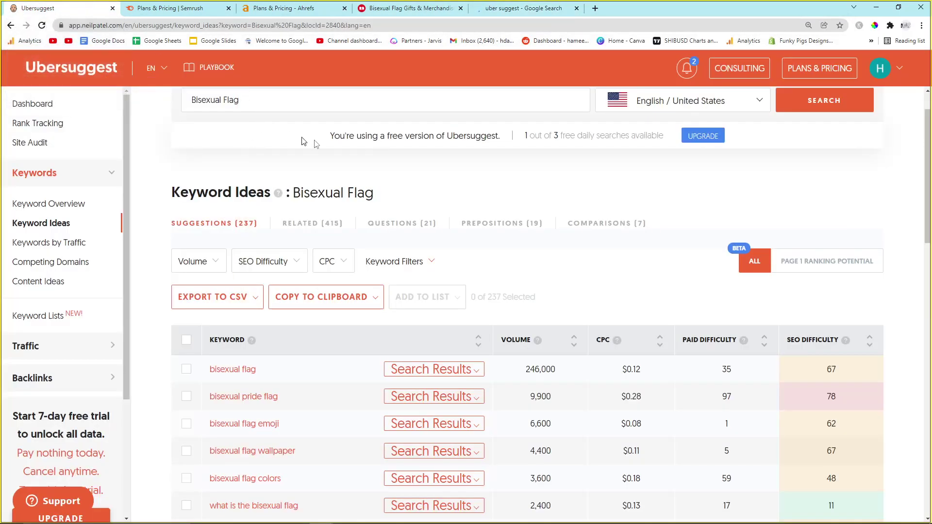
click(841, 68)
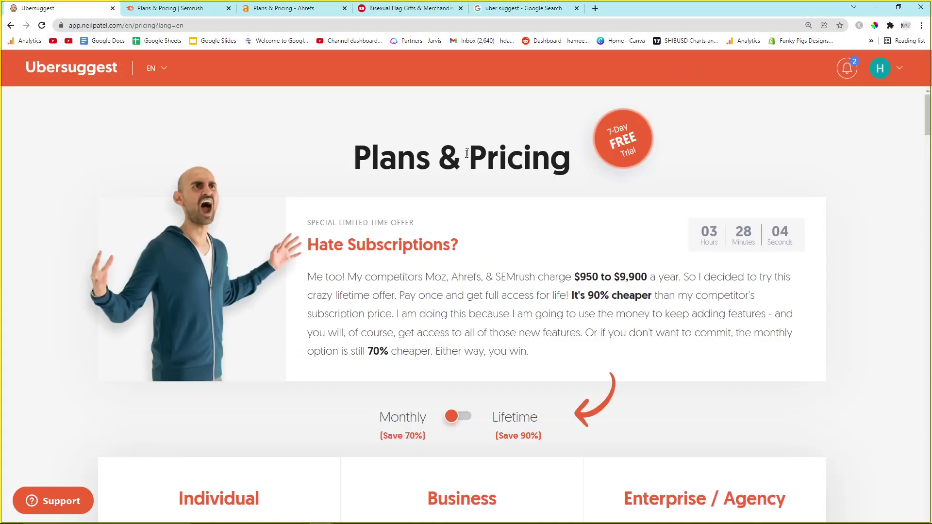
scroll(385, 258, down, 2)
scroll(384, 259, down, 3)
scroll(313, 341, down, 5)
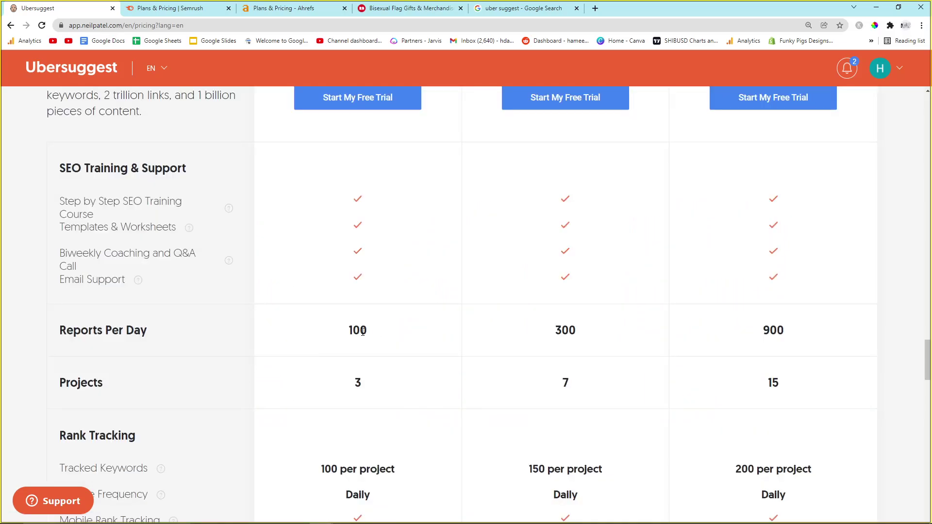
scroll(362, 331, down, 1)
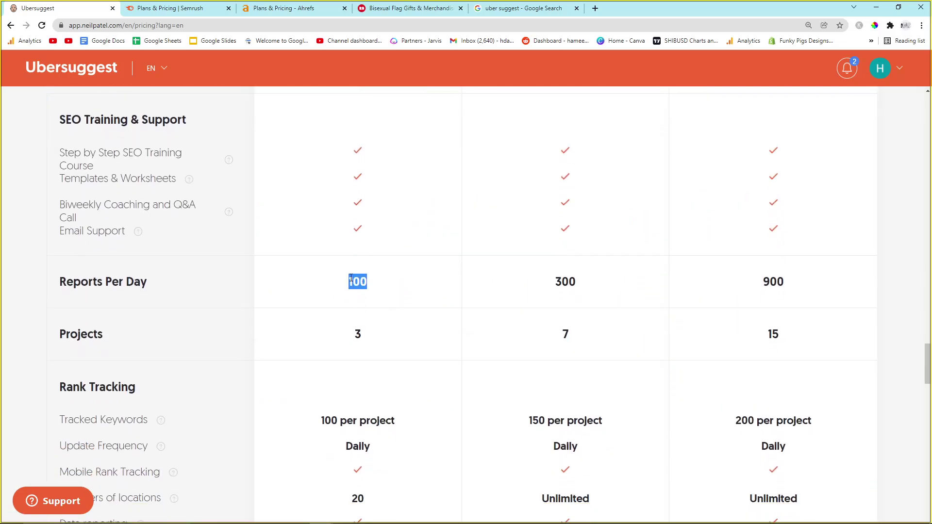
scroll(350, 281, down, 2)
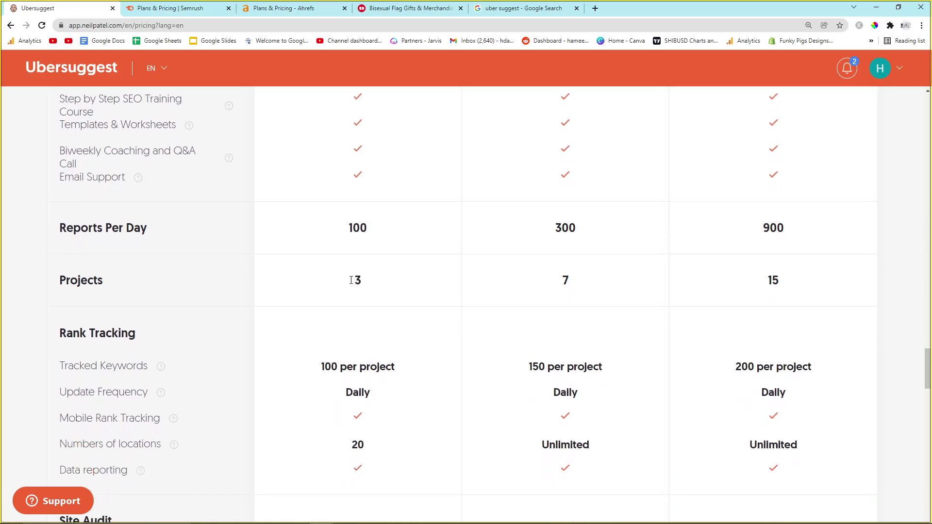
scroll(272, 369, down, 6)
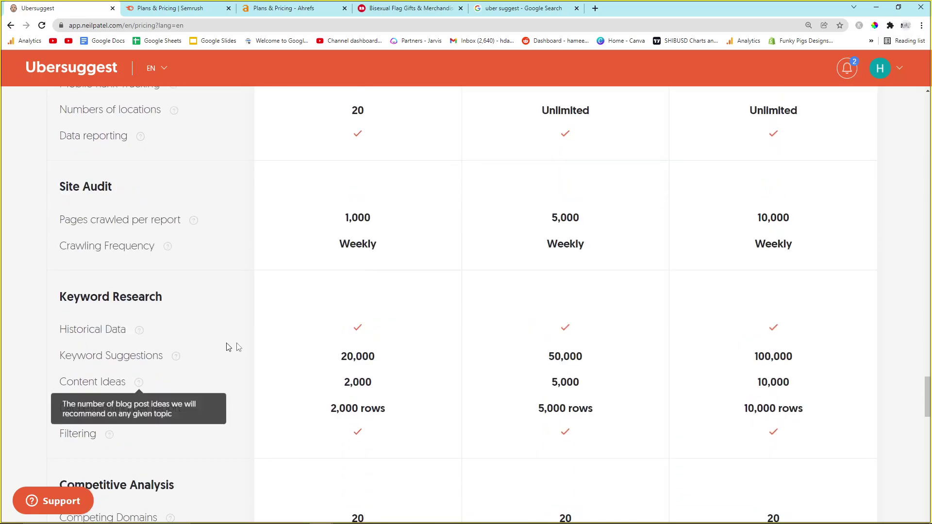
drag(303, 356, 377, 355)
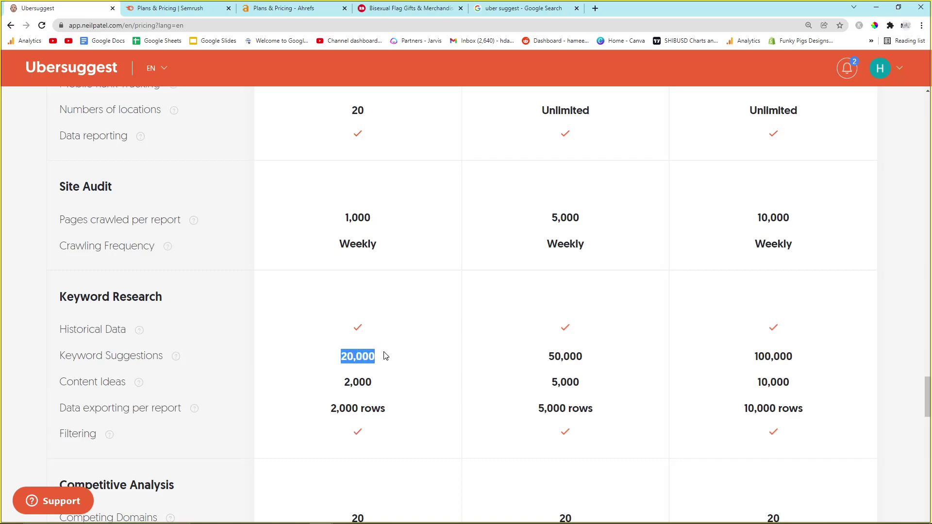
scroll(141, 374, down, 1)
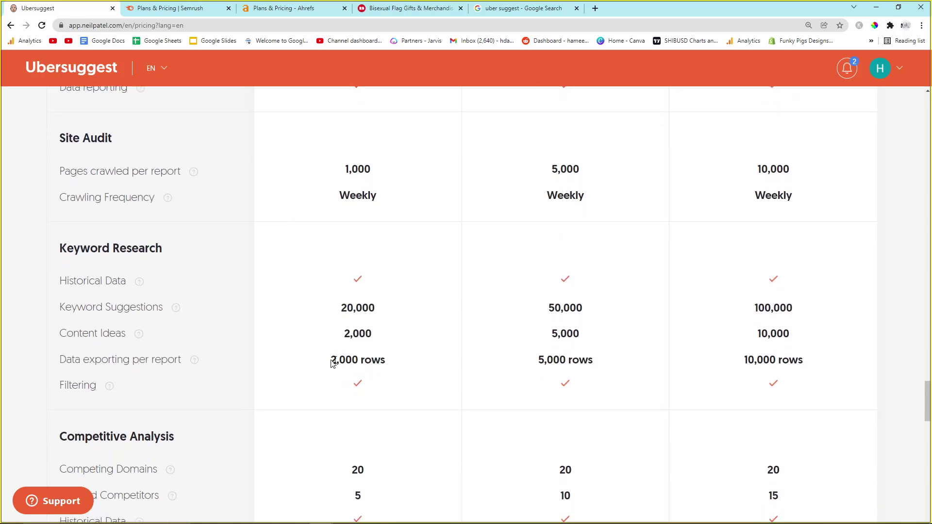
drag(322, 358, 400, 359)
scroll(333, 333, down, 2)
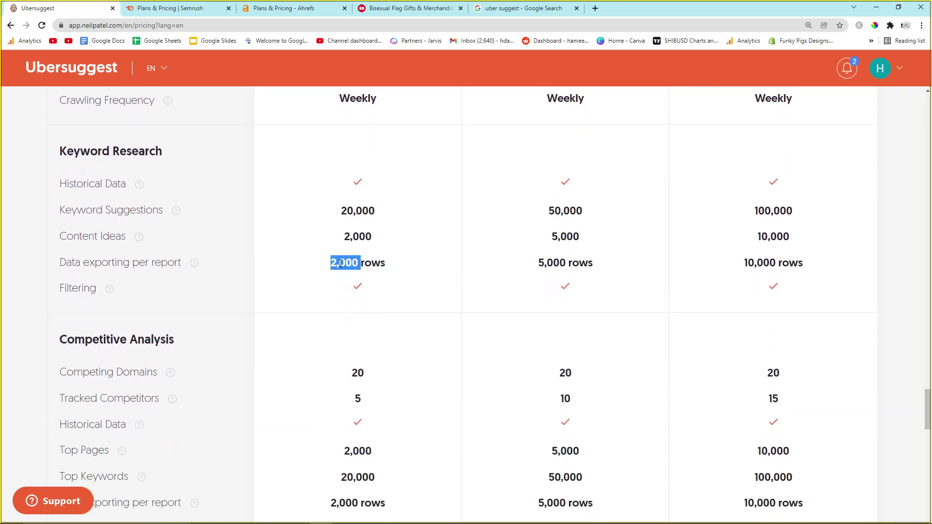
drag(339, 264, 329, 276)
scroll(325, 289, down, 1)
click(312, 294)
scroll(310, 295, down, 2)
scroll(308, 296, down, 2)
scroll(308, 298, down, 2)
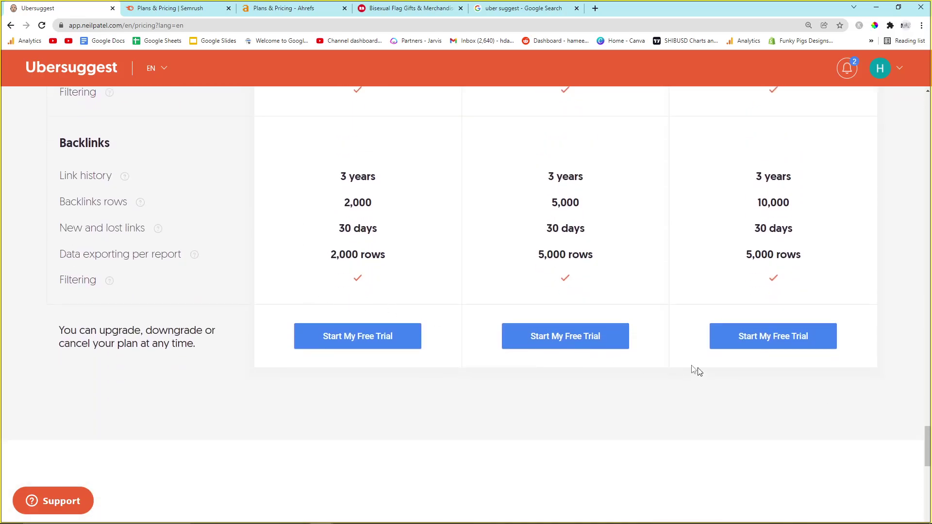
- Start the €29/month Individual plan trial checkout, check the plan dropdown, then go back
click(412, 343)
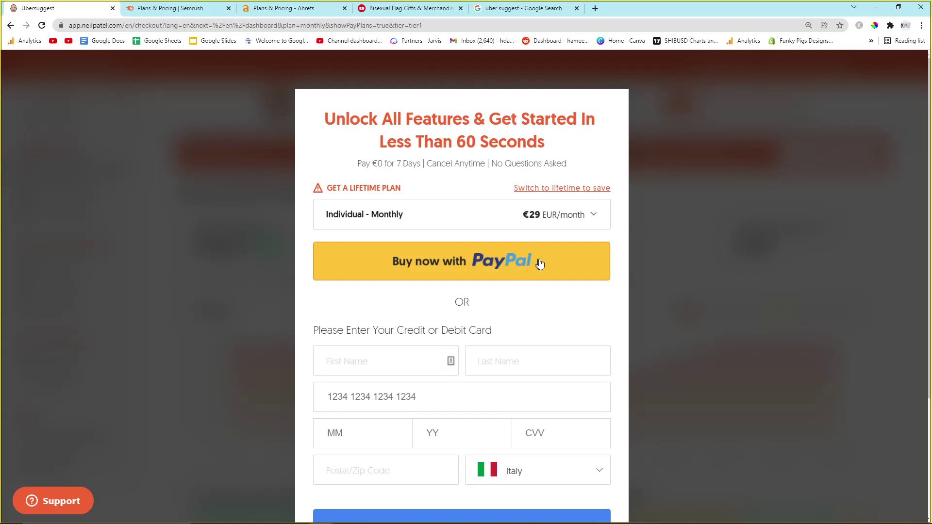
click(549, 217)
click(548, 218)
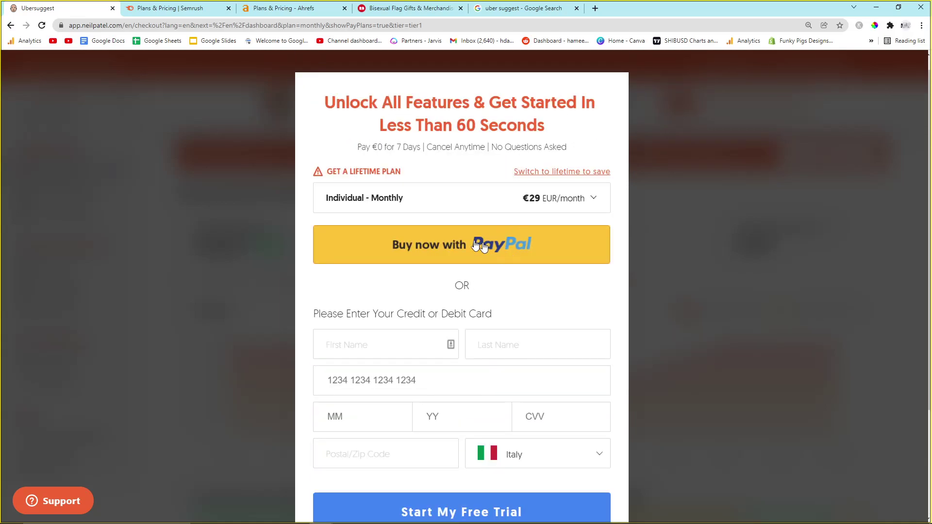
scroll(480, 254, down, 1)
scroll(484, 251, up, 2)
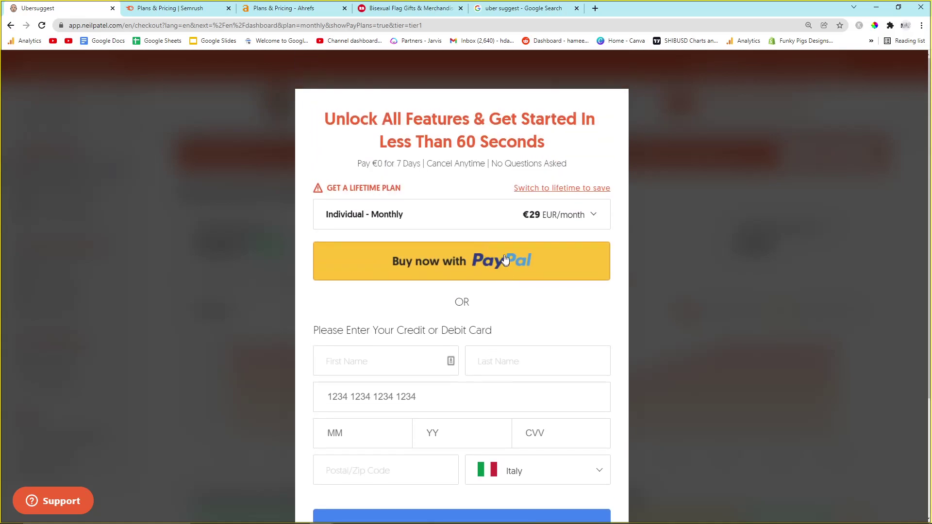
click(9, 25)
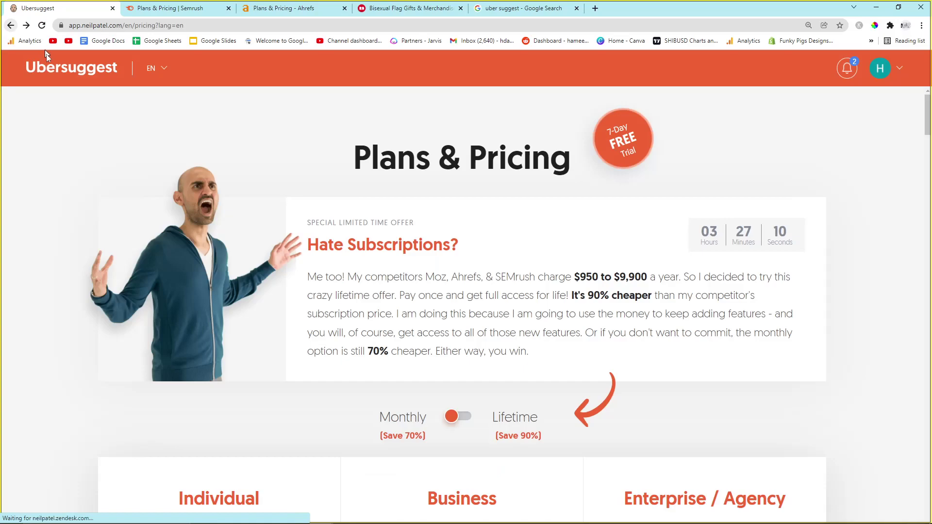
scroll(162, 264, down, 1)
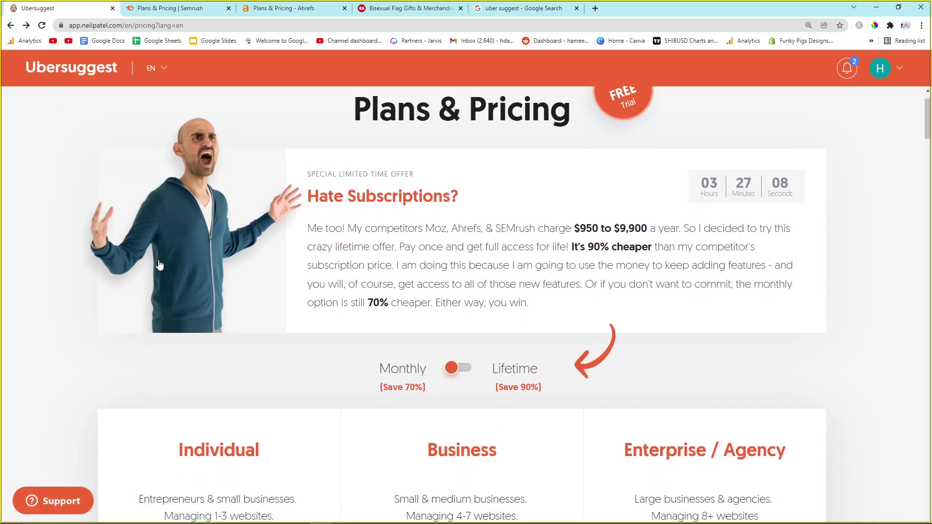
scroll(285, 319, up, 1)
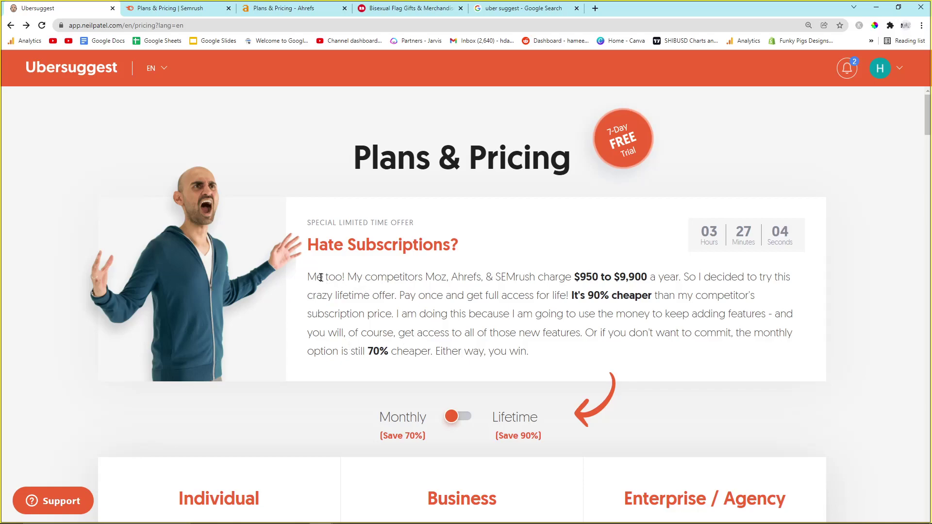
drag(307, 277, 344, 277)
click(351, 290)
triple_click(351, 289)
click(352, 291)
drag(345, 278, 306, 275)
click(396, 292)
drag(572, 277, 636, 277)
click(635, 277)
key(ctrl+plus)
key(ctrl+plus)
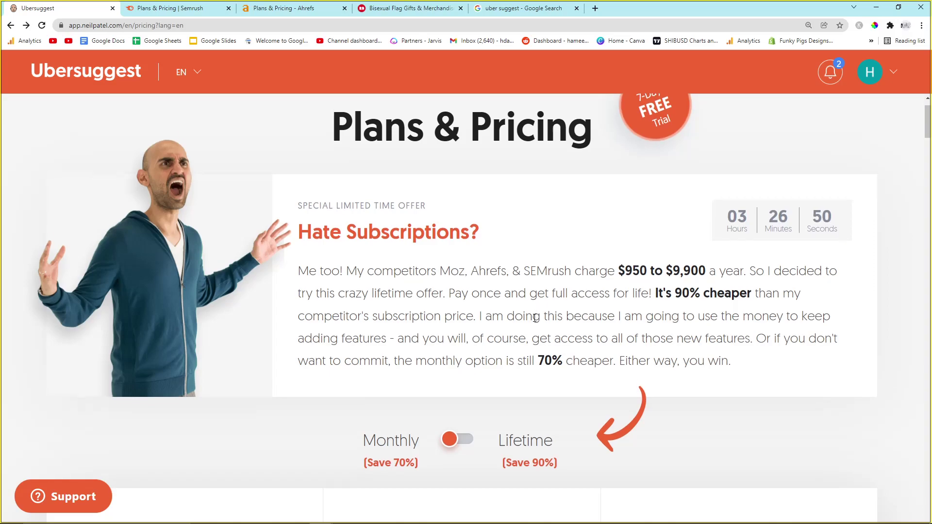
scroll(534, 317, down, 1)
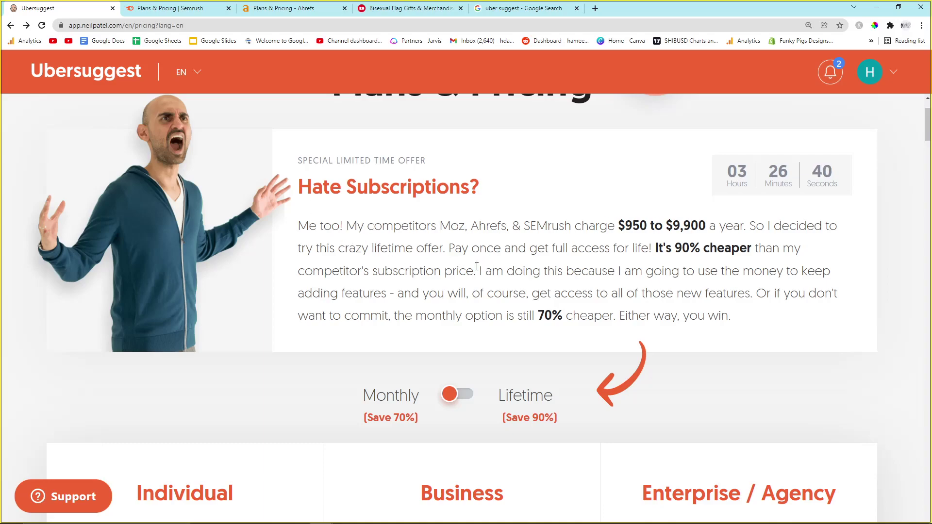
scroll(476, 268, down, 3)
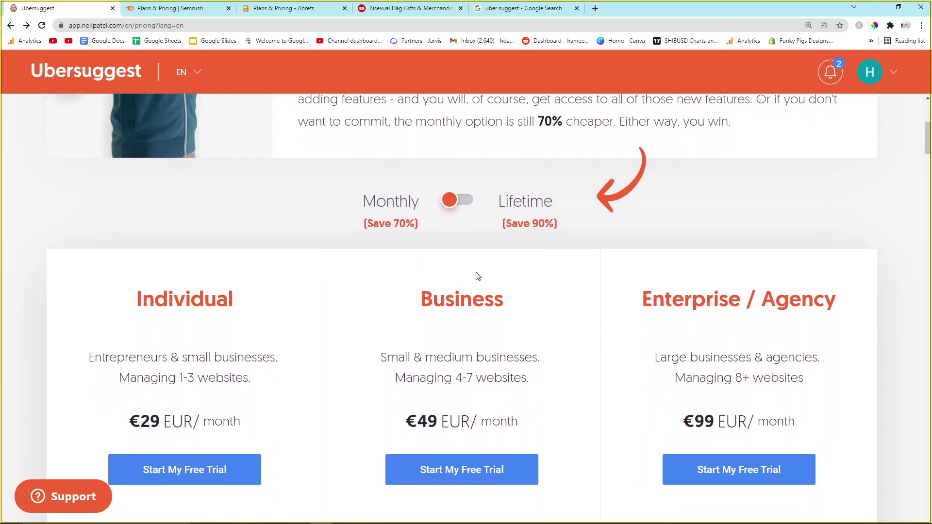
scroll(477, 275, up, 3)
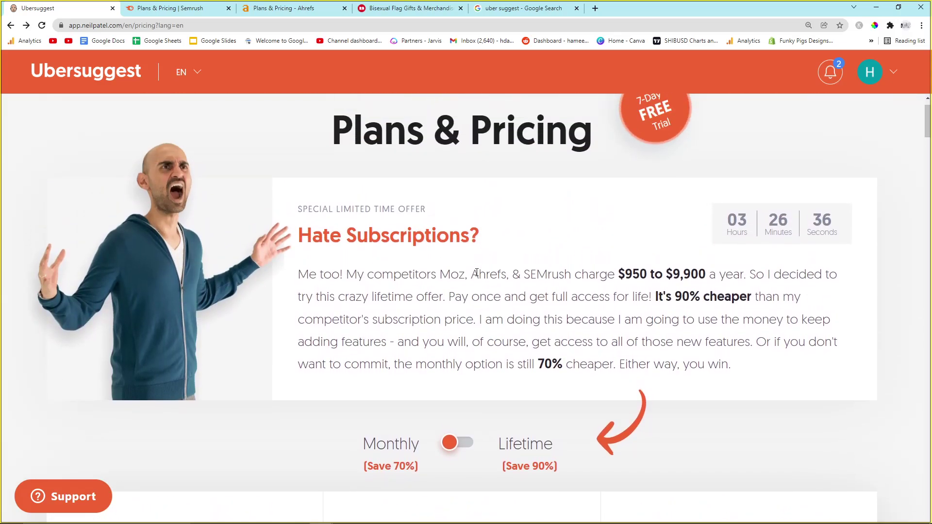
scroll(474, 274, down, 4)
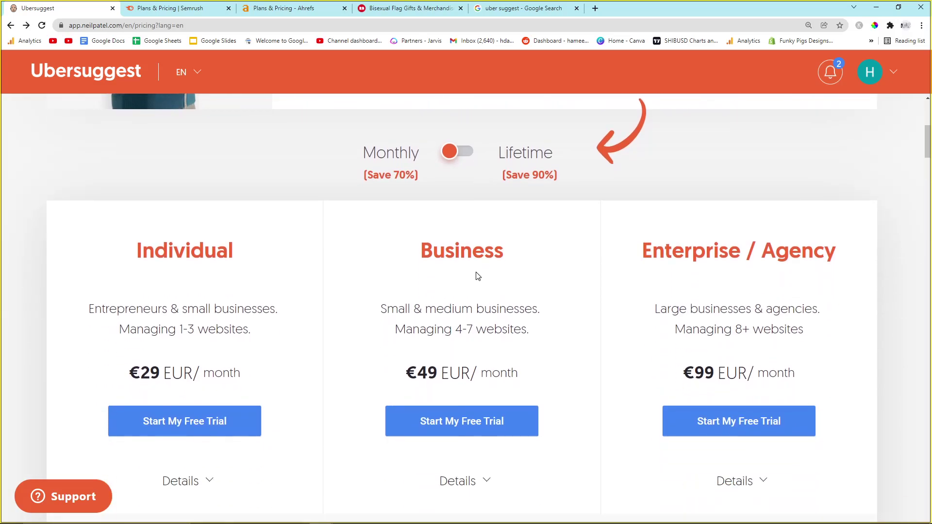
scroll(166, 360, up, 4)
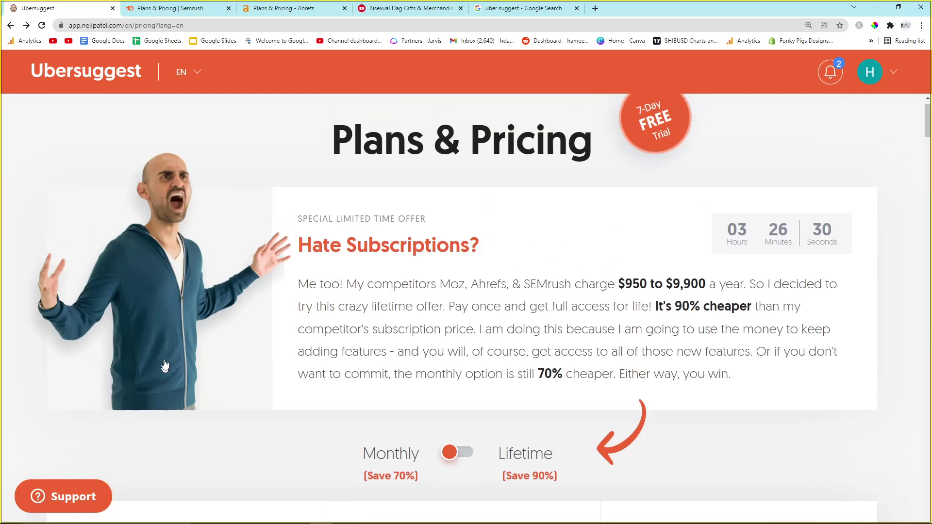
- Open the Redbubble project dashboard to review organic traffic, SEO opportunities and issues
click(113, 73)
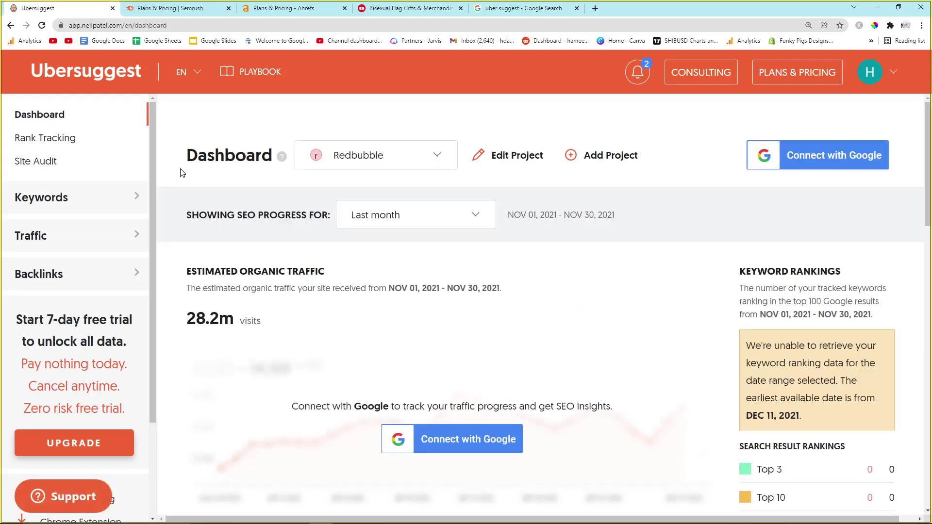
scroll(182, 173, down, 1)
scroll(181, 173, down, 1)
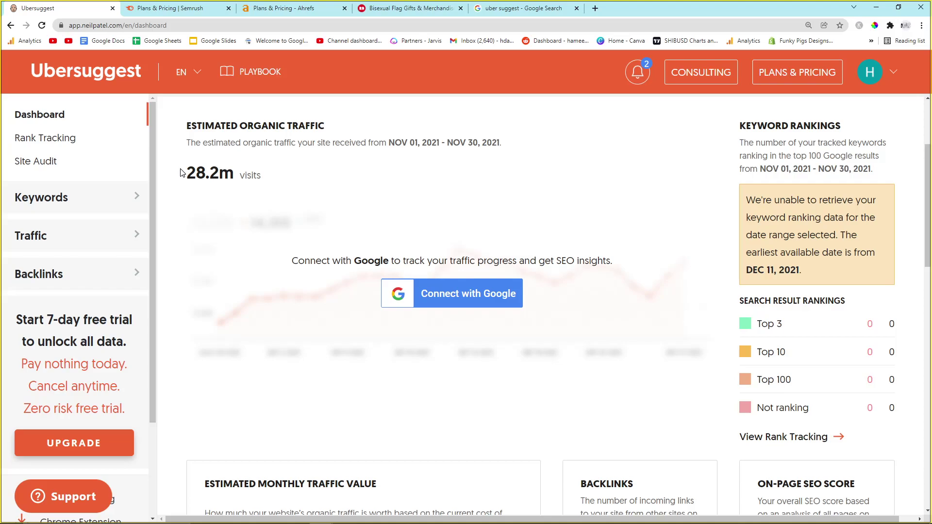
scroll(182, 172, down, 1)
scroll(219, 190, down, 2)
scroll(277, 218, down, 2)
scroll(333, 252, down, 2)
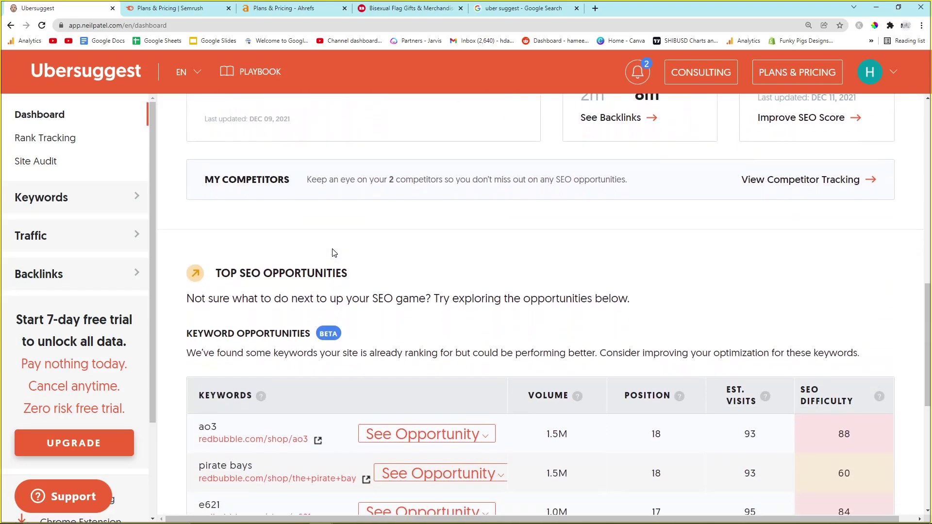
scroll(332, 251, down, 2)
scroll(332, 252, down, 1)
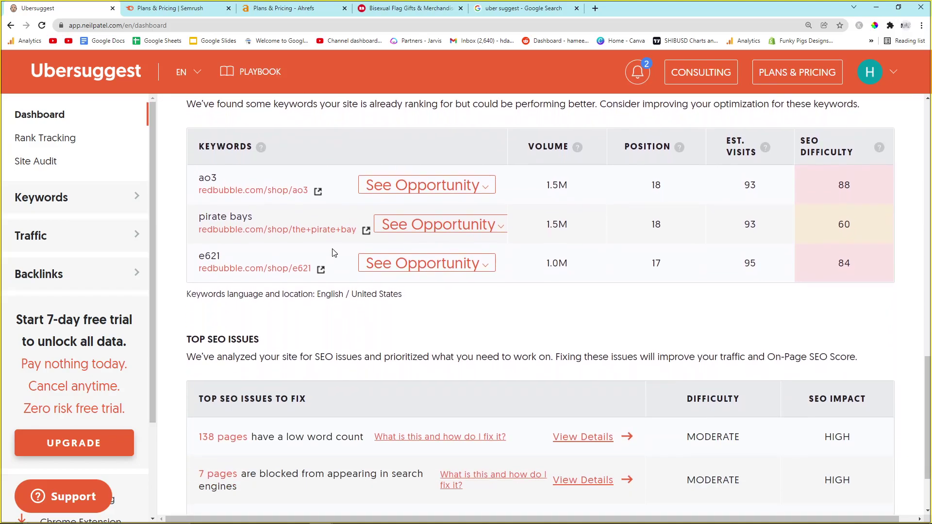
scroll(333, 252, down, 1)
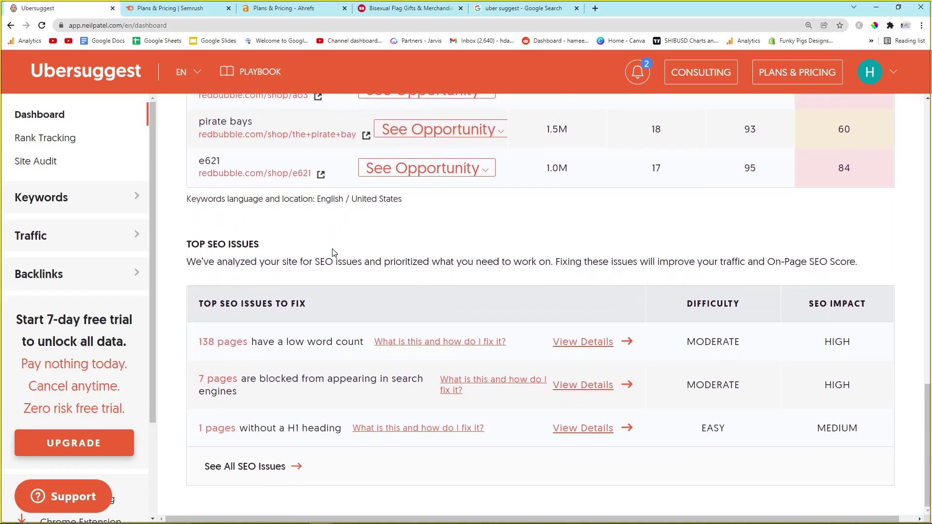
scroll(306, 249, up, 2)
scroll(248, 245, up, 4)
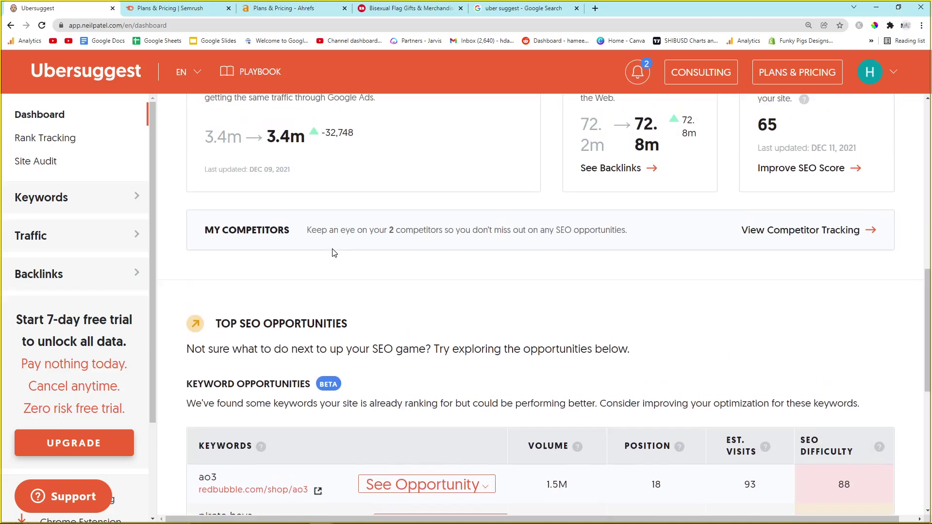
scroll(196, 240, up, 3)
scroll(196, 239, up, 1)
scroll(291, 215, up, 1)
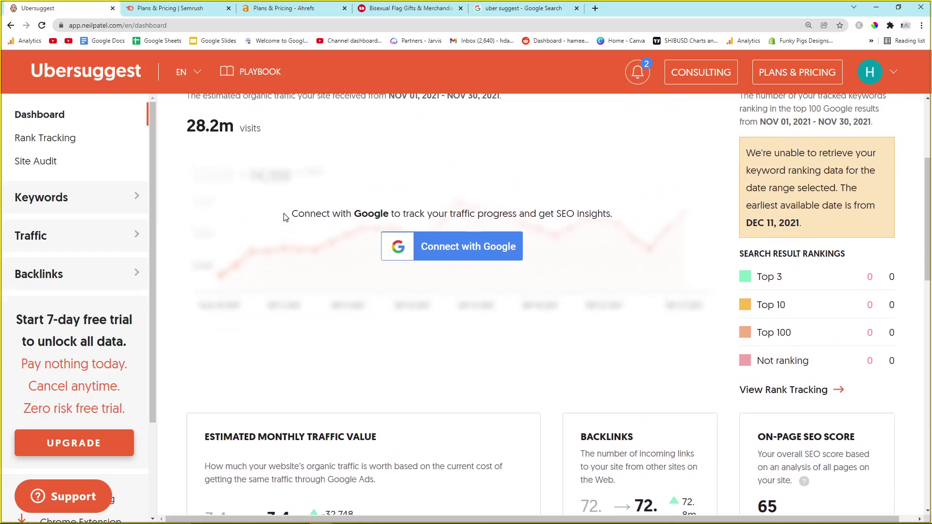
scroll(244, 191, up, 1)
- Reopen Plans & Pricing to highlight the Individual plan's €29 price, then return to the dashboard
click(798, 81)
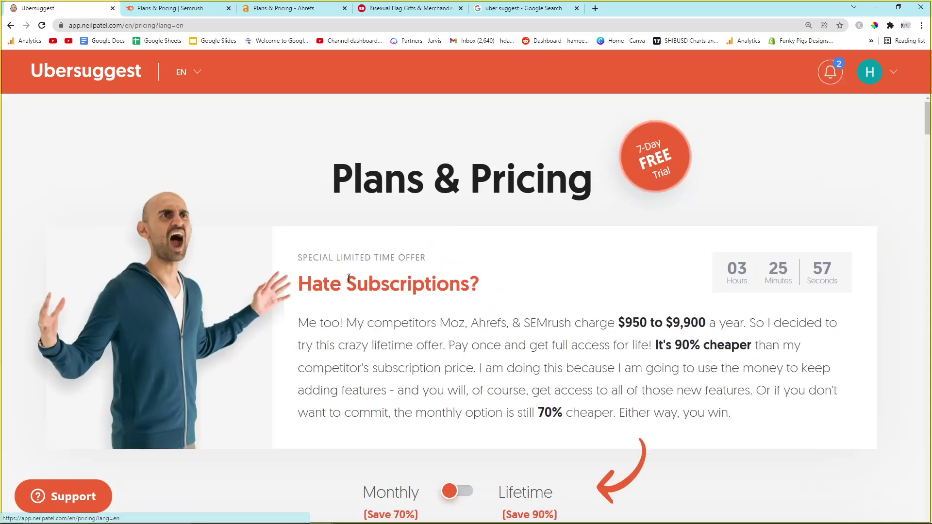
scroll(344, 284, down, 2)
scroll(344, 282, down, 1)
drag(129, 371, 162, 380)
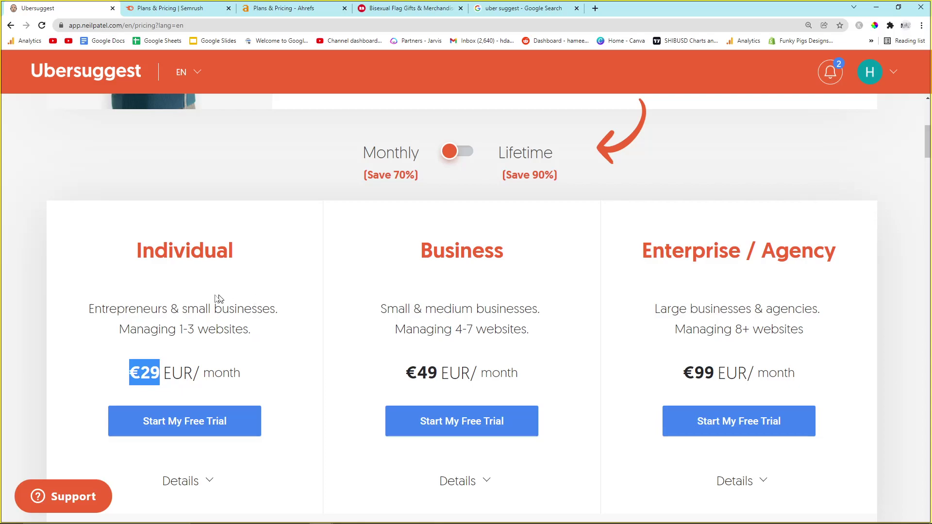
click(119, 329)
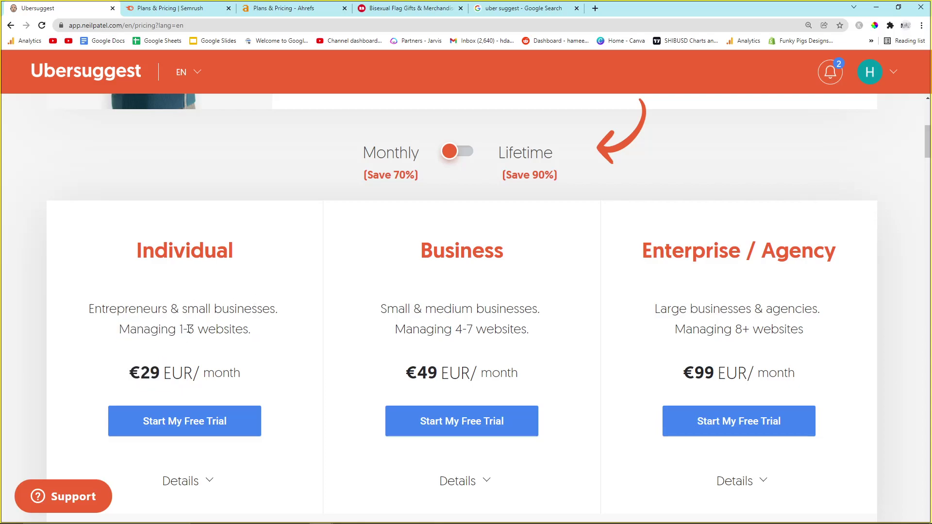
scroll(192, 207, up, 2)
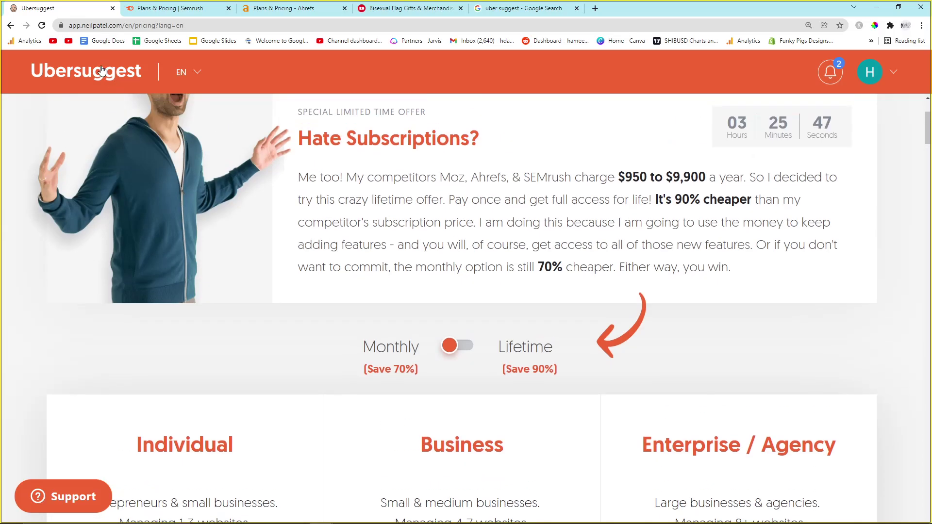
click(73, 75)
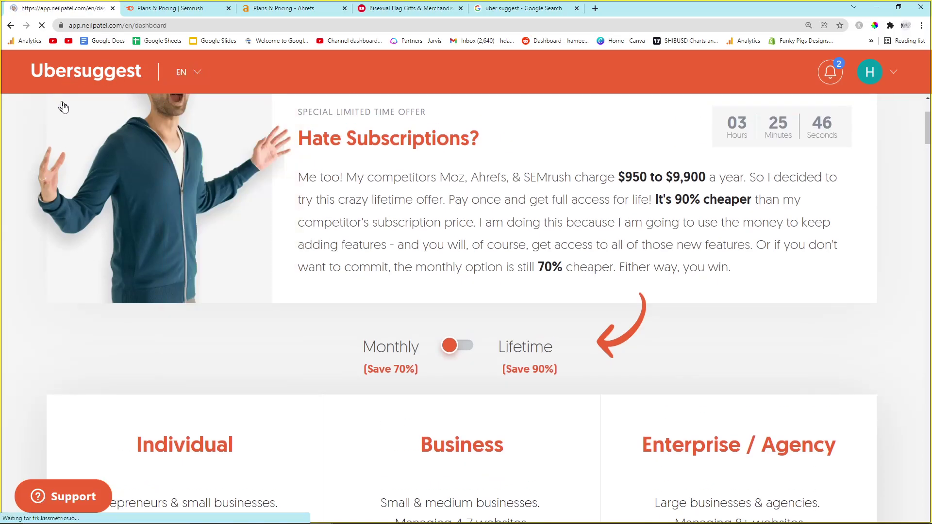